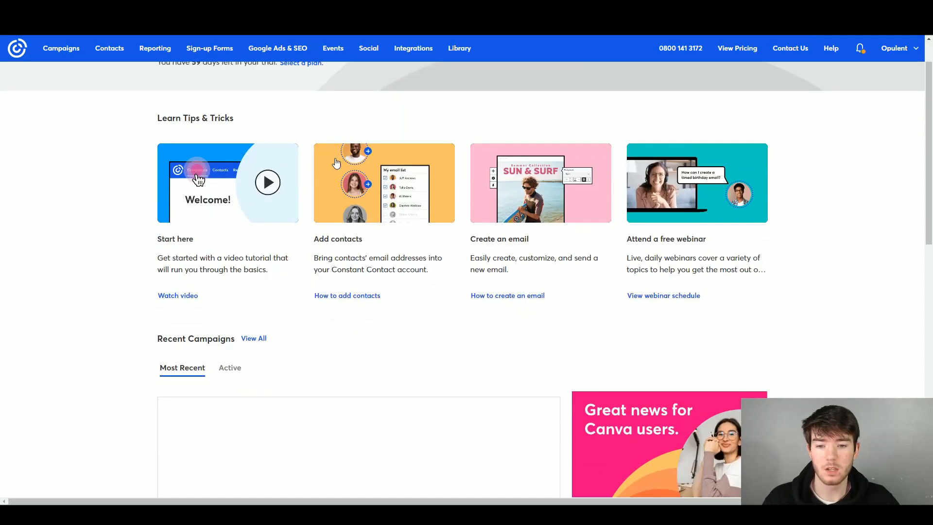
Look over the dashboard's tips, recent campaigns, calendar and performance sections down to the mobile apps area.
scroll(256, 123, down, 2)
scroll(256, 123, up, 3)
scroll(256, 122, down, 1)
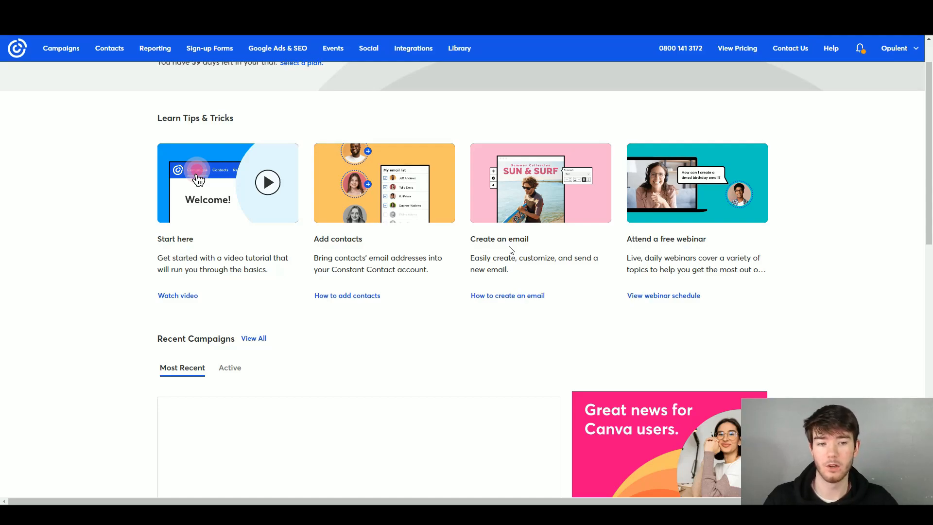
scroll(225, 247, down, 3)
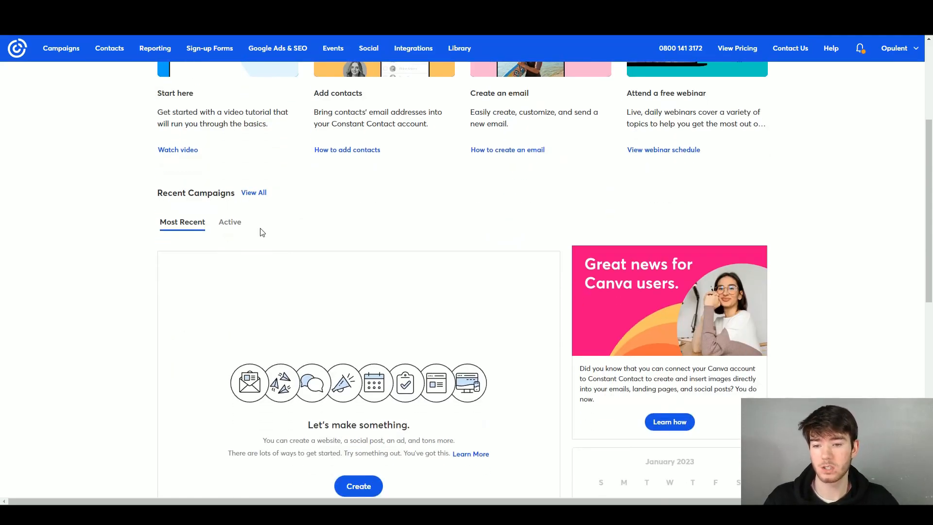
scroll(248, 245, down, 4)
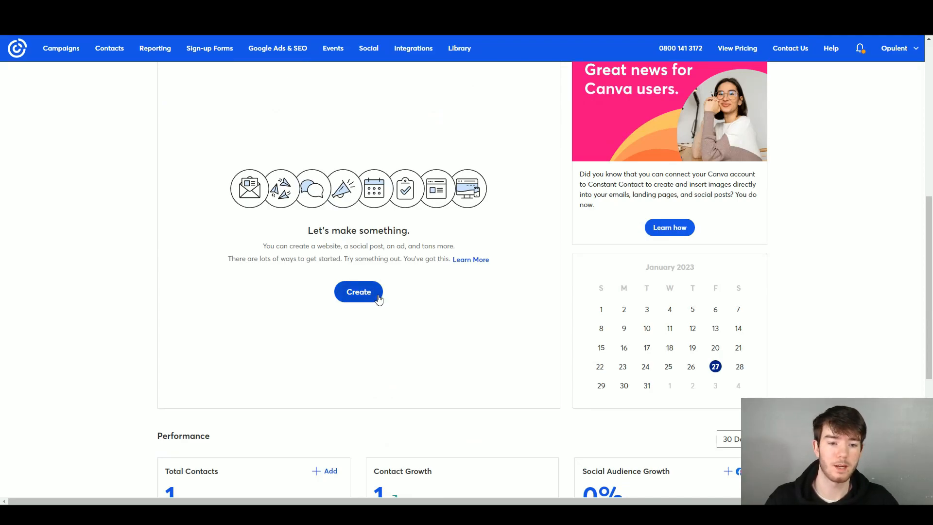
scroll(654, 308, down, 2)
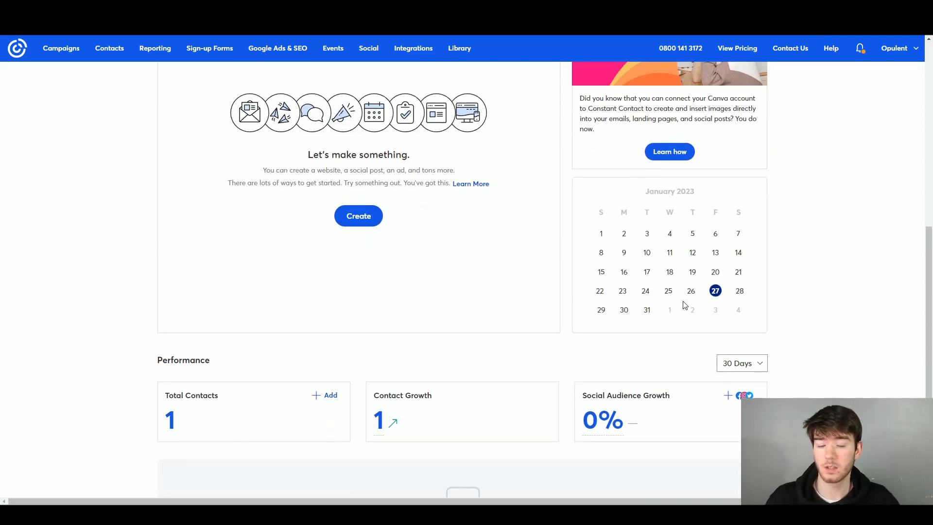
scroll(324, 322, down, 4)
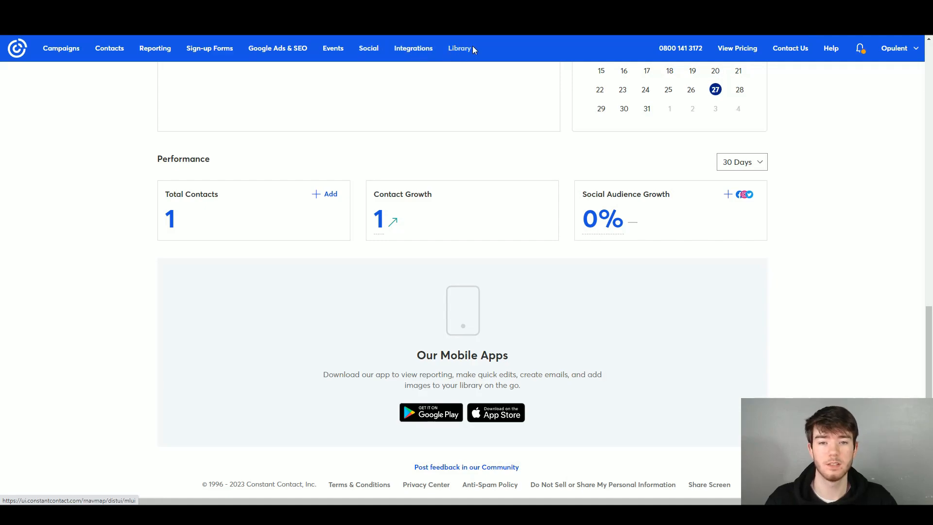
Open the Campaigns page, dismiss the trial notice and look over the page content.
click(65, 54)
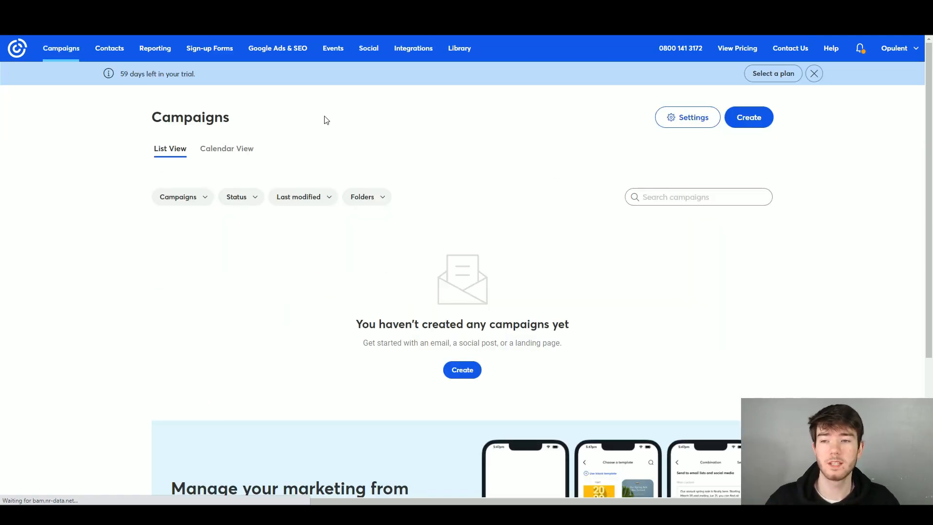
click(811, 75)
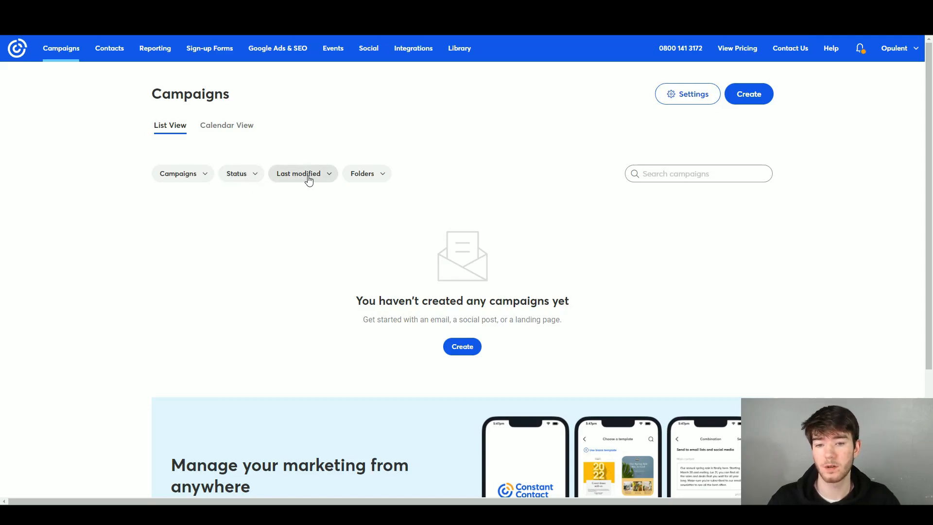
scroll(502, 265, down, 3)
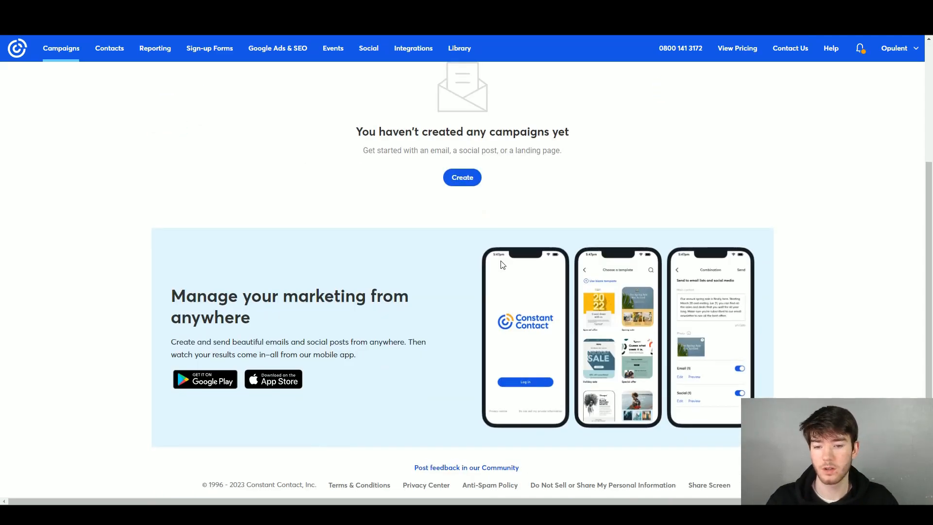
scroll(503, 265, up, 3)
scroll(503, 265, down, 3)
scroll(500, 262, up, 3)
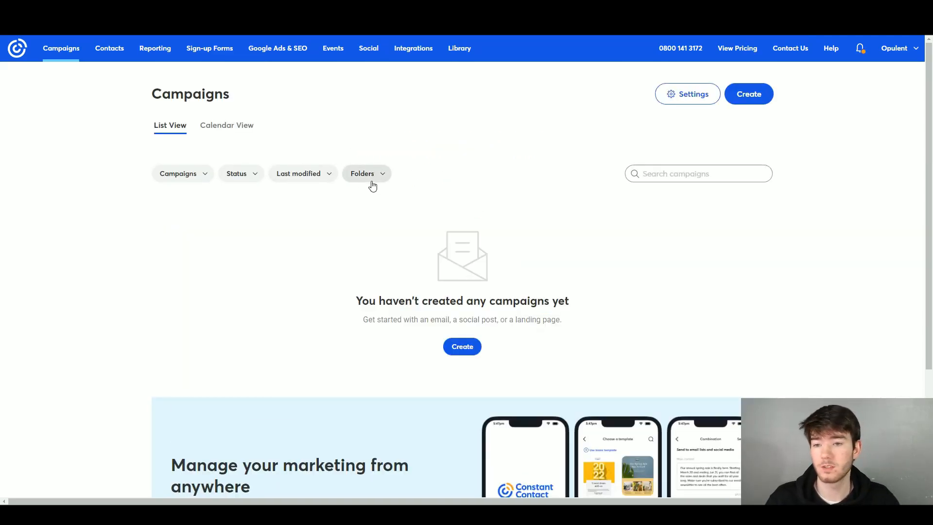
Start a new email campaign and check the layout templates, returning to the full template collection.
click(462, 345)
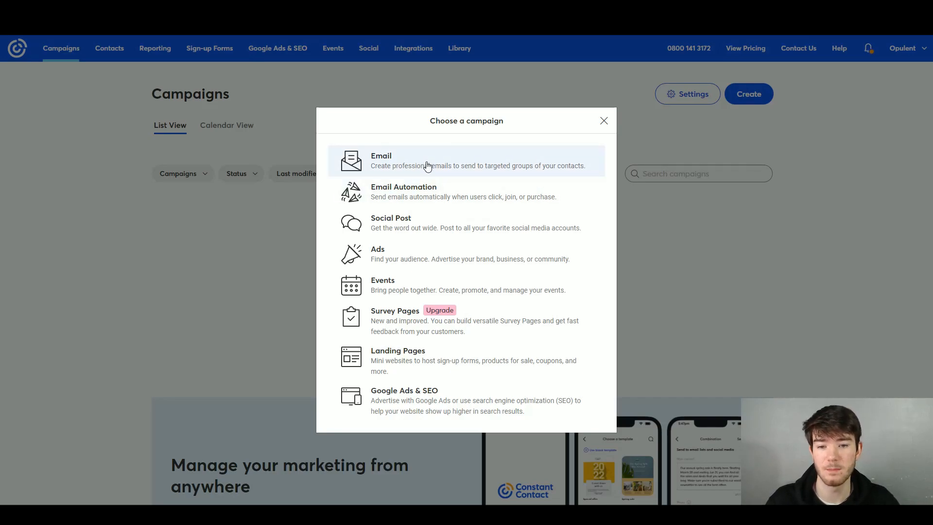
click(426, 161)
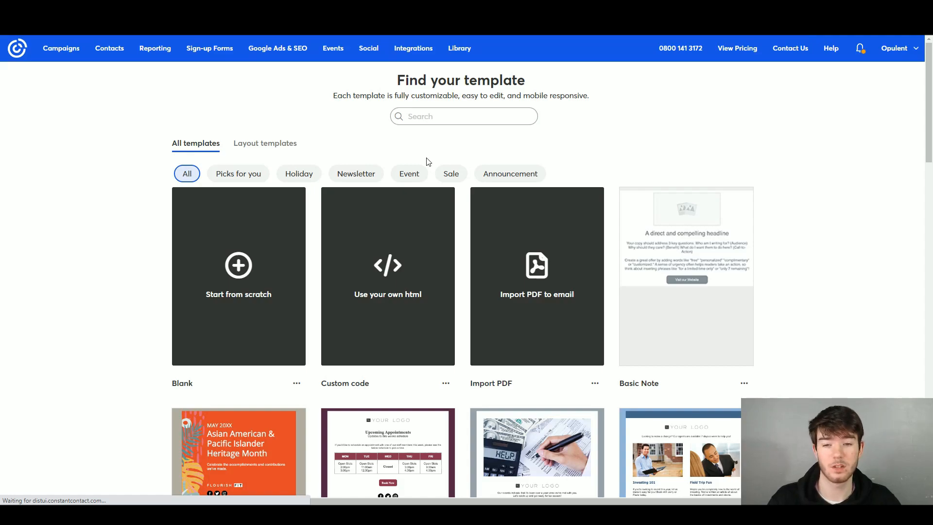
click(269, 144)
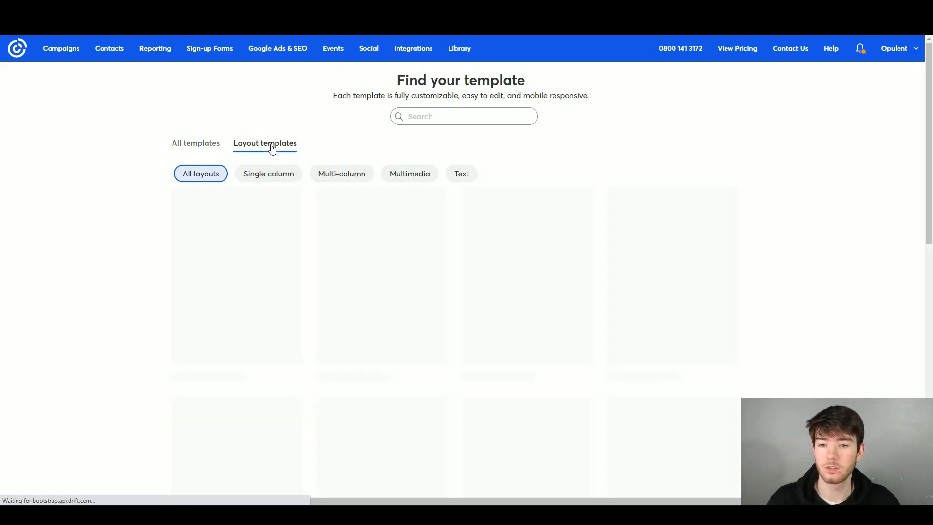
click(198, 145)
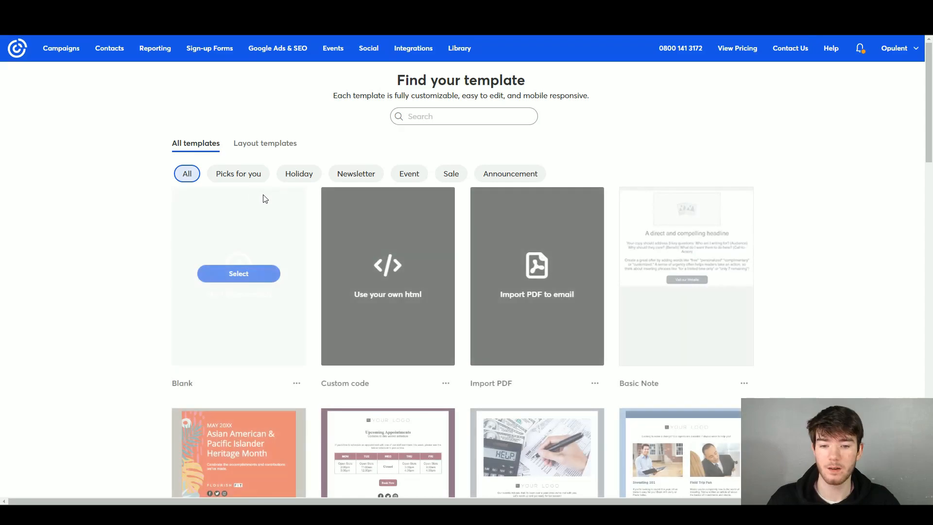
Browse the email templates, preview the Admin Card template in full and use it for the email.
scroll(422, 162, down, 2)
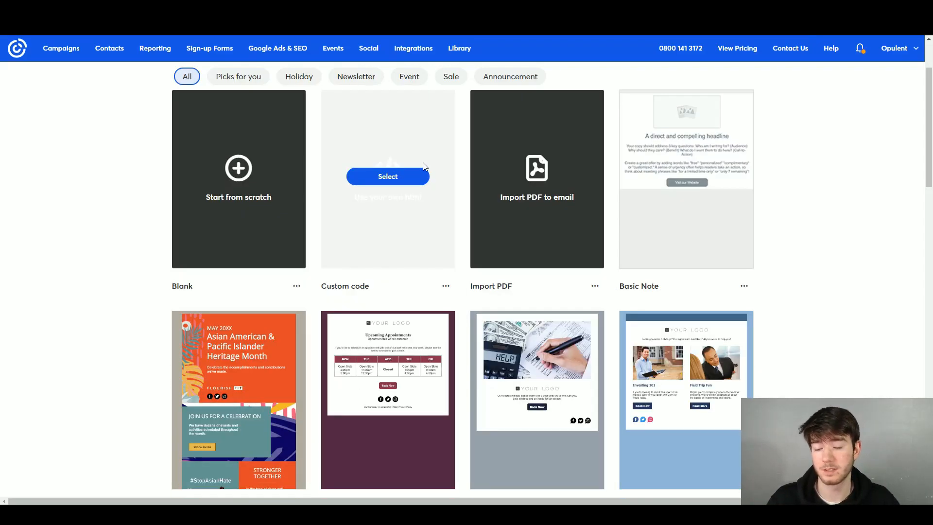
scroll(422, 162, up, 1)
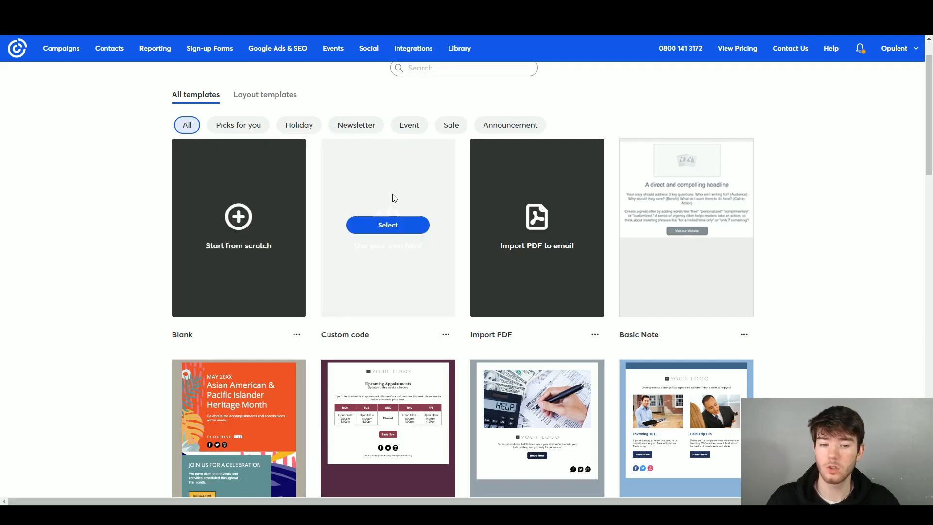
scroll(704, 235, down, 3)
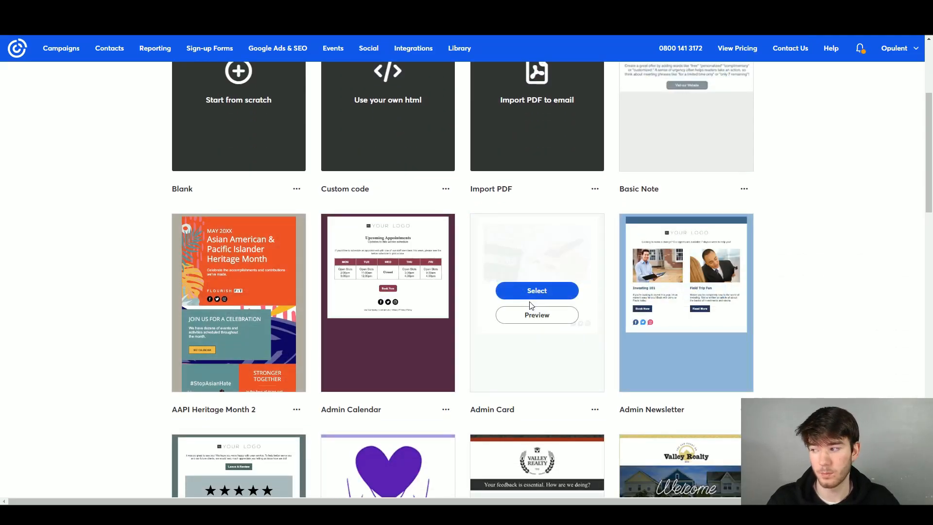
scroll(532, 304, down, 1)
scroll(422, 243, down, 1)
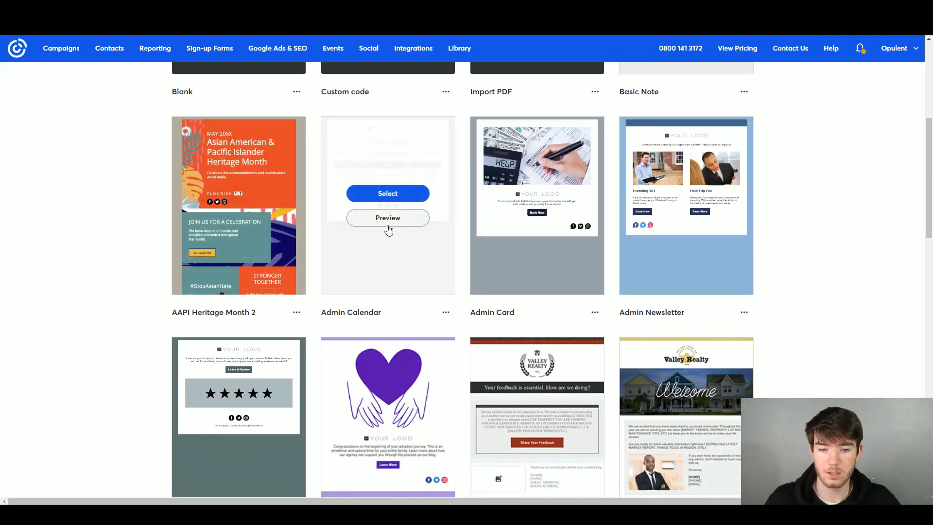
click(556, 221)
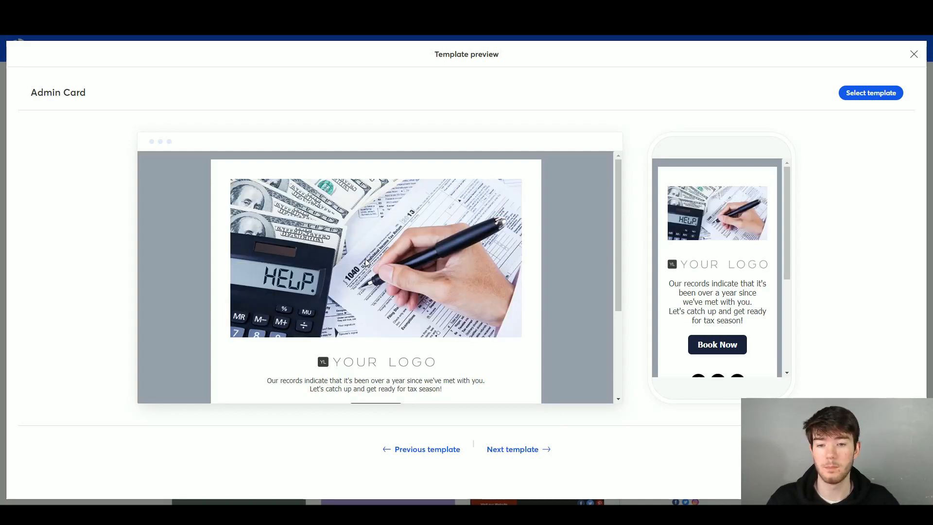
scroll(366, 262, down, 3)
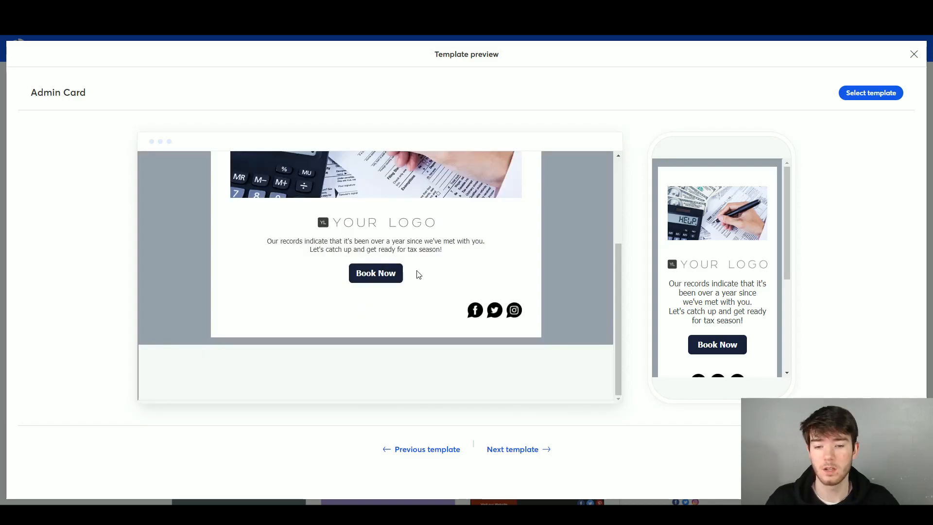
scroll(416, 272, up, 3)
scroll(714, 264, down, 4)
scroll(713, 264, up, 4)
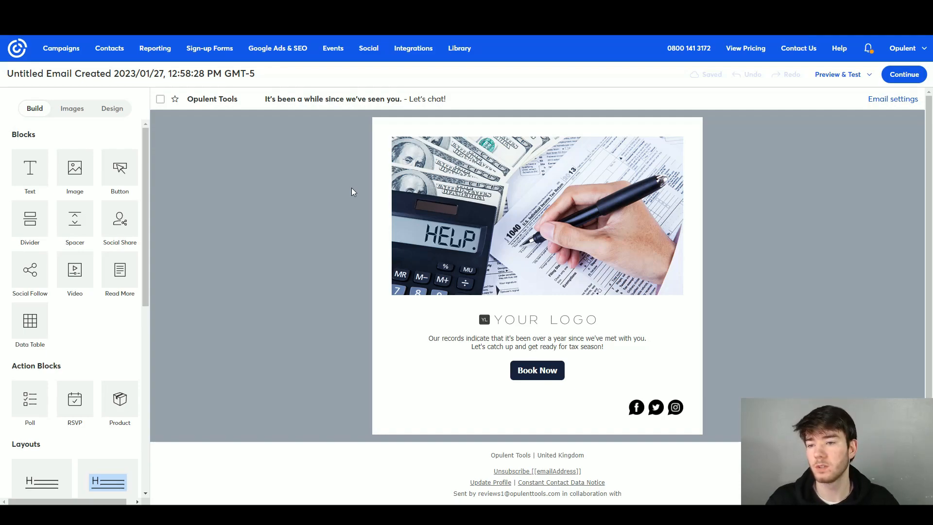
Delete the YOUR LOGO image from the email and undo the deletion.
click(536, 320)
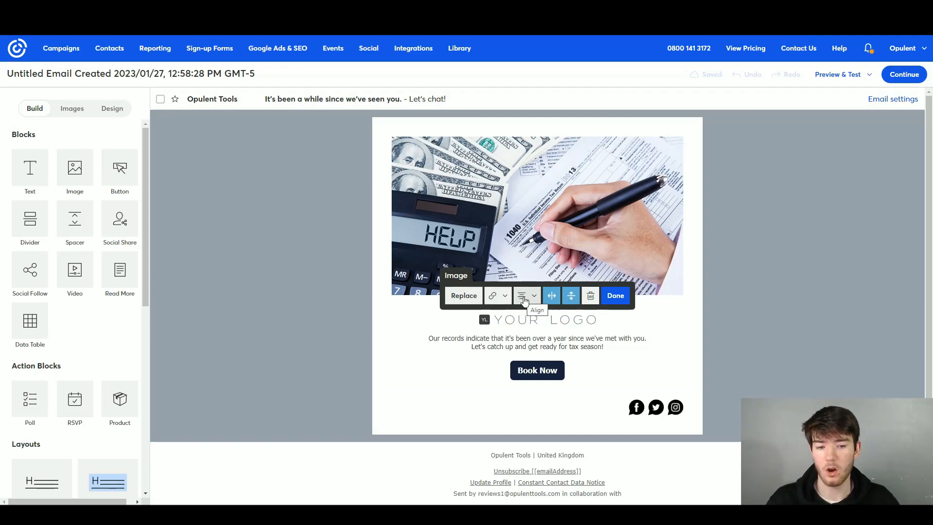
click(593, 295)
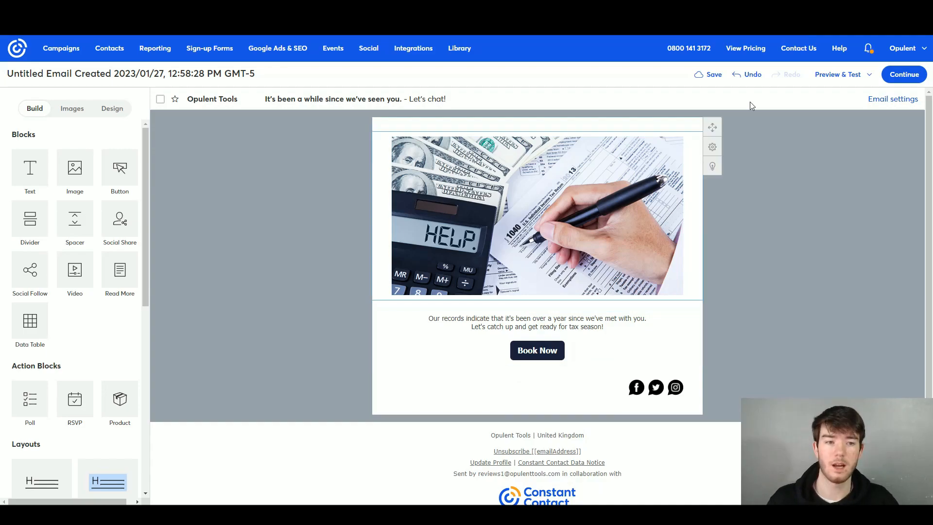
click(750, 76)
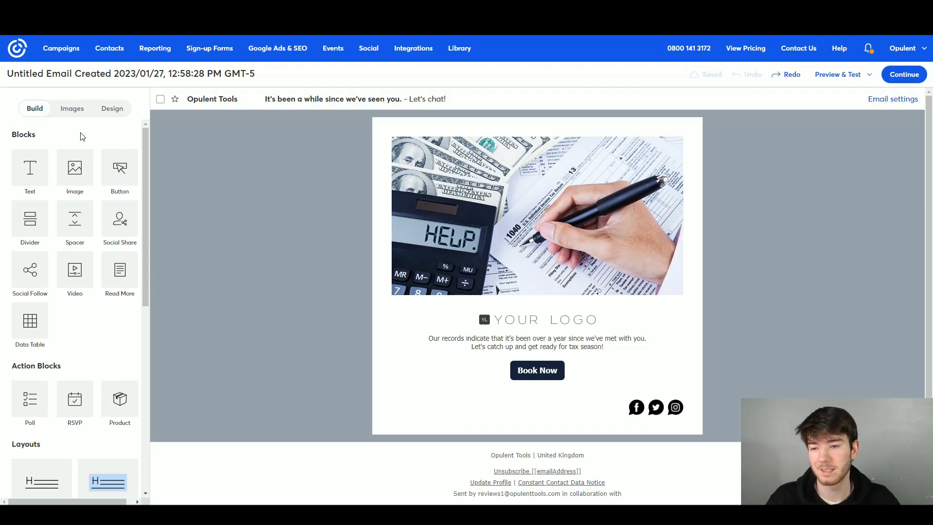
Add a text block below the tax season message and an image block directly below the main photo.
drag(30, 170, 482, 342)
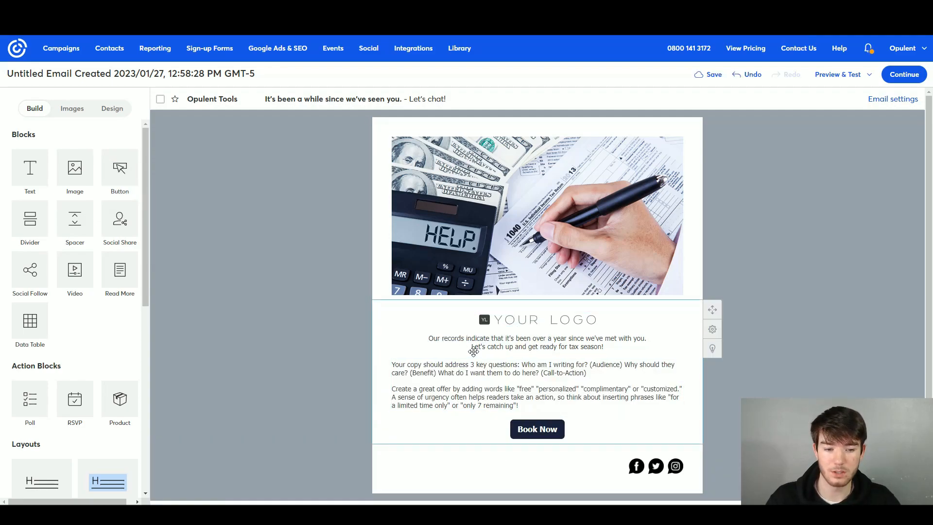
drag(75, 170, 424, 287)
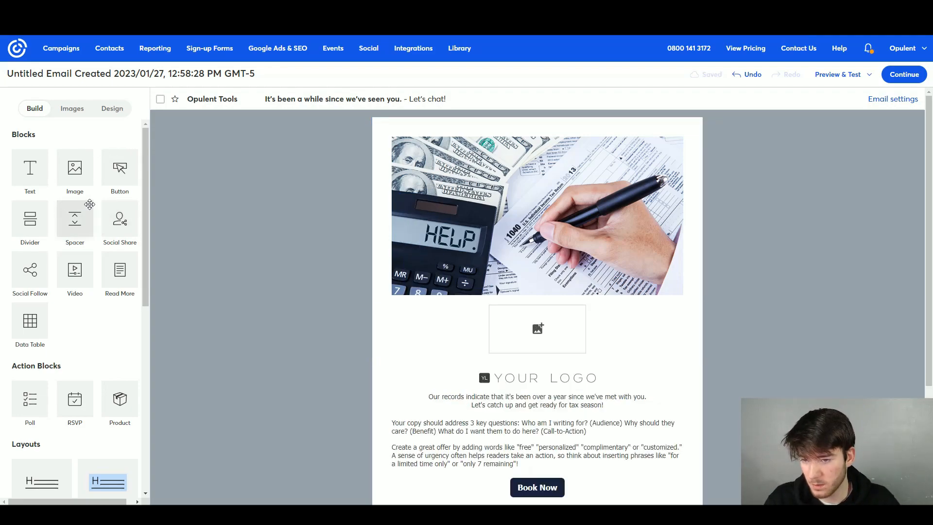
Add a video block below the main photo and a poll block directly beneath the video placeholder.
scroll(73, 218, down, 1)
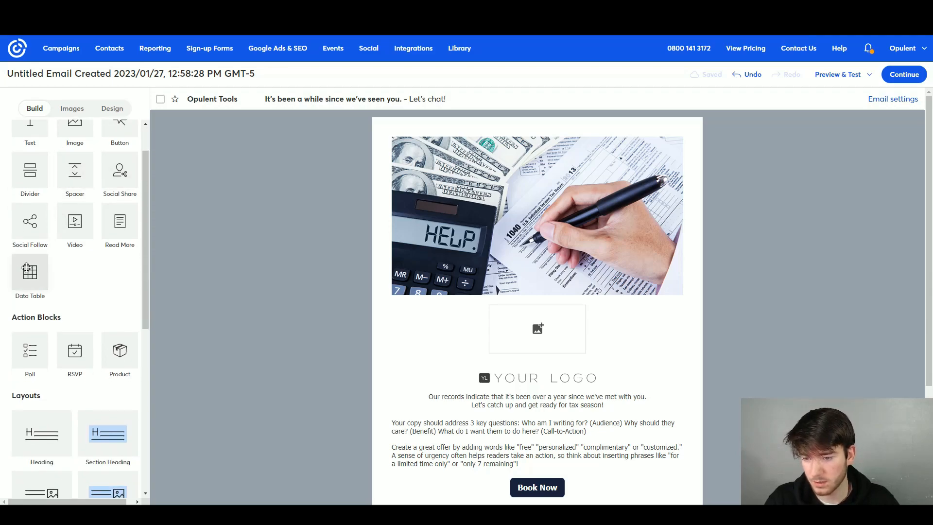
drag(77, 225, 445, 303)
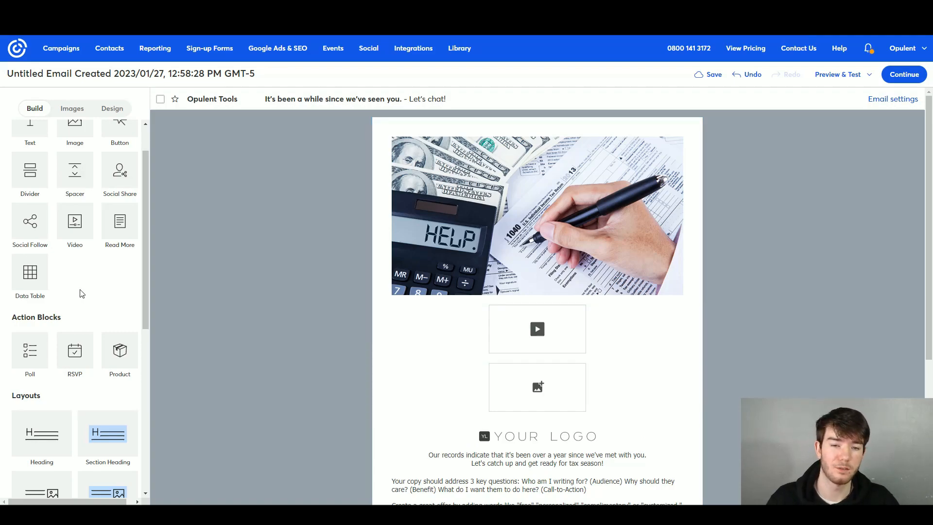
scroll(82, 293, down, 1)
drag(30, 304, 455, 342)
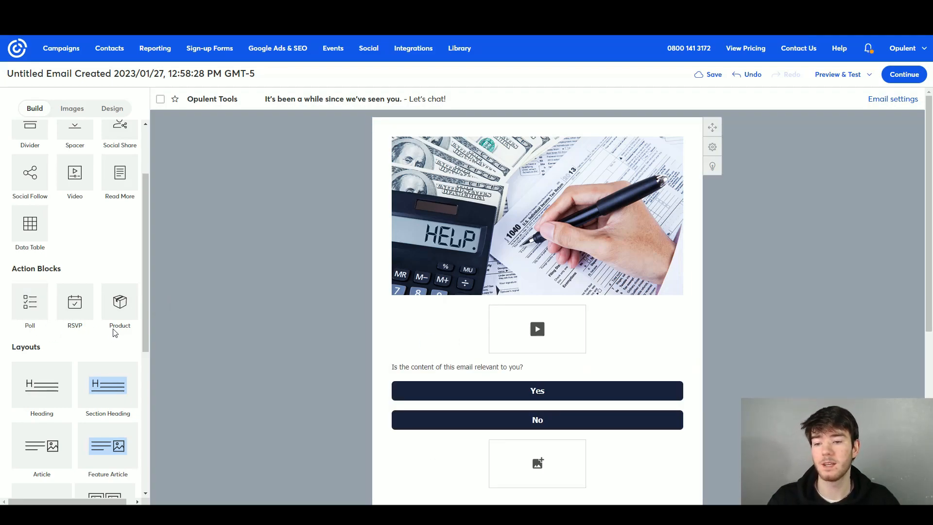
Examine the available blocks and layouts, the image library and the design settings for backgrounds, fonts and buttons.
scroll(387, 358, down, 1)
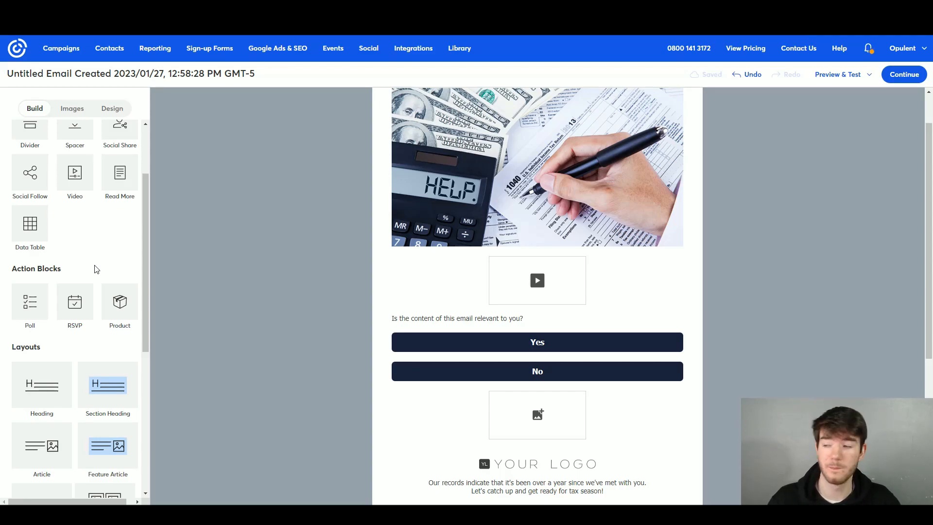
scroll(95, 269, down, 2)
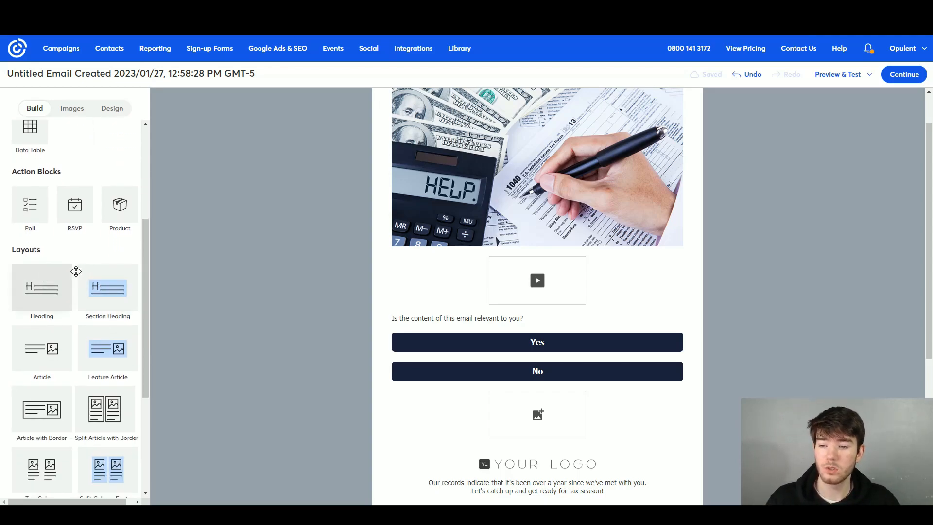
scroll(76, 271, down, 5)
scroll(89, 278, up, 7)
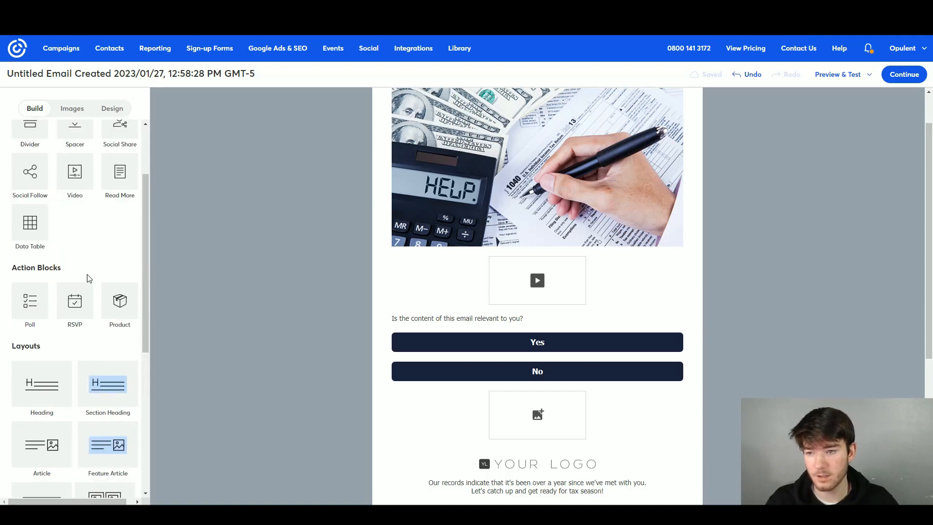
scroll(89, 278, up, 2)
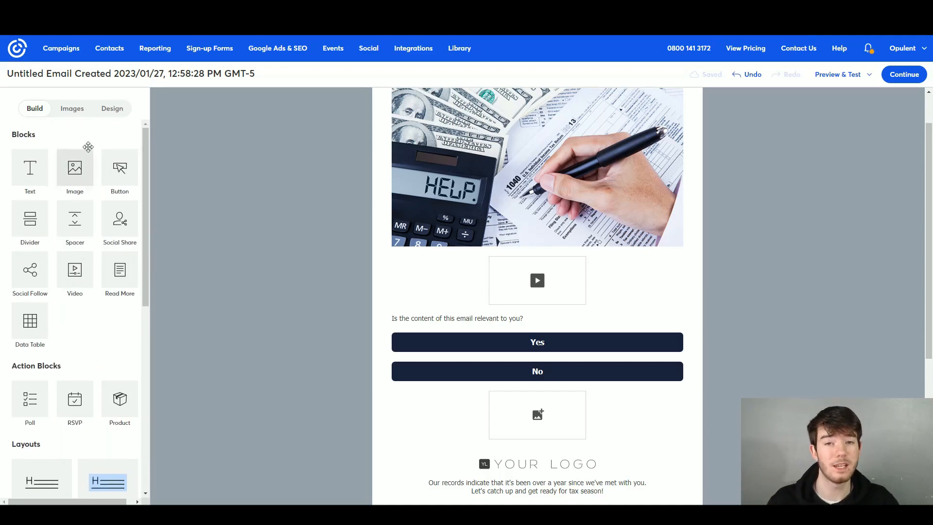
click(77, 109)
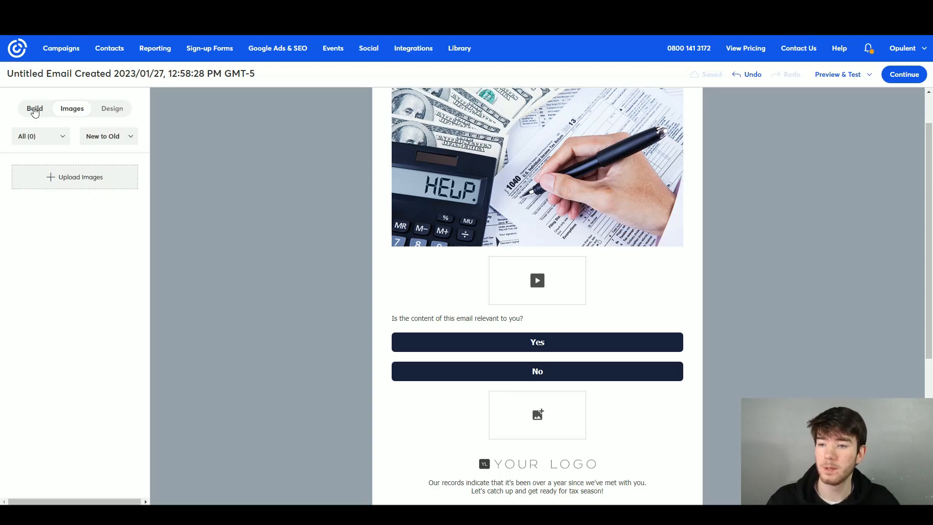
click(99, 109)
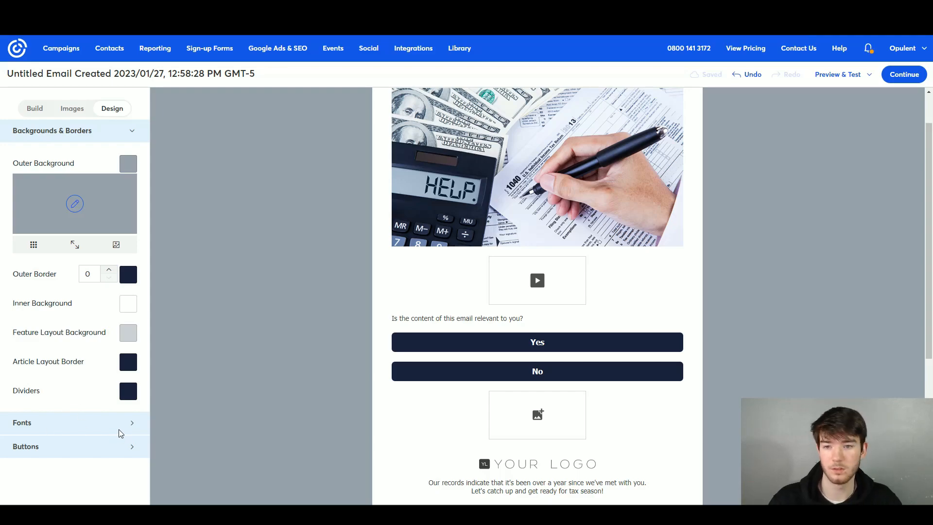
Remove the empty video and image blocks, and move the poll block between the body copy and the Book Now button.
click(365, 235)
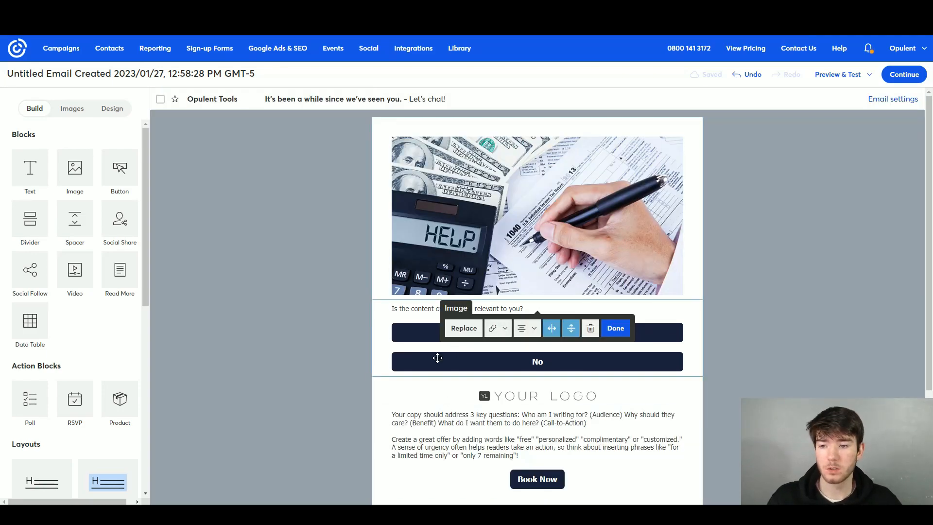
click(670, 344)
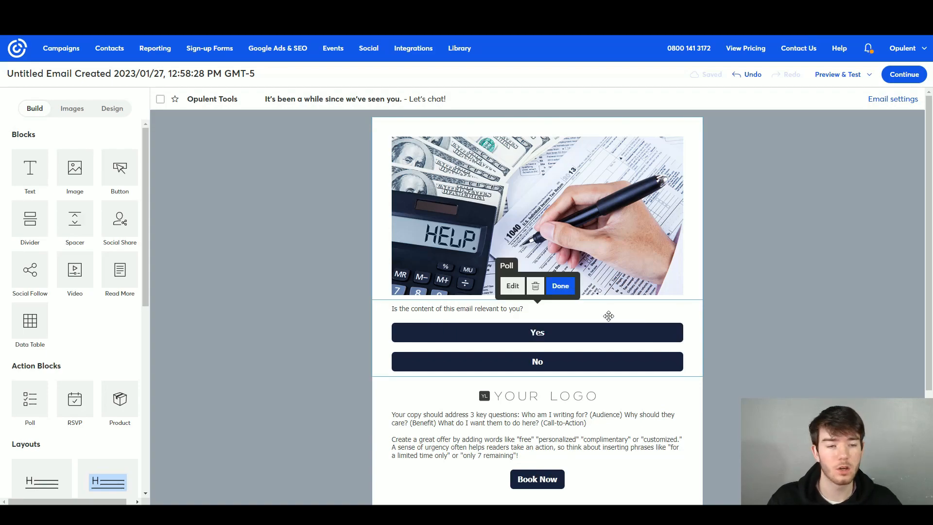
scroll(610, 314, down, 1)
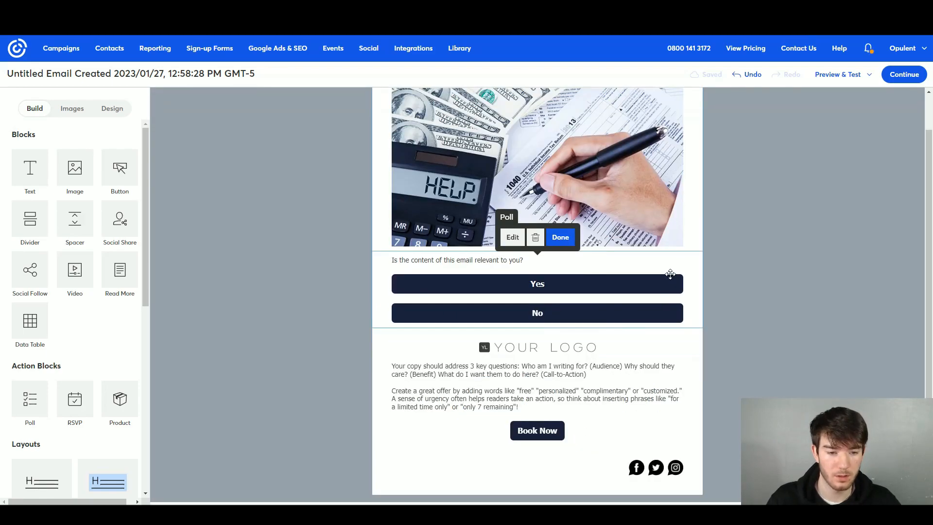
drag(662, 323, 666, 405)
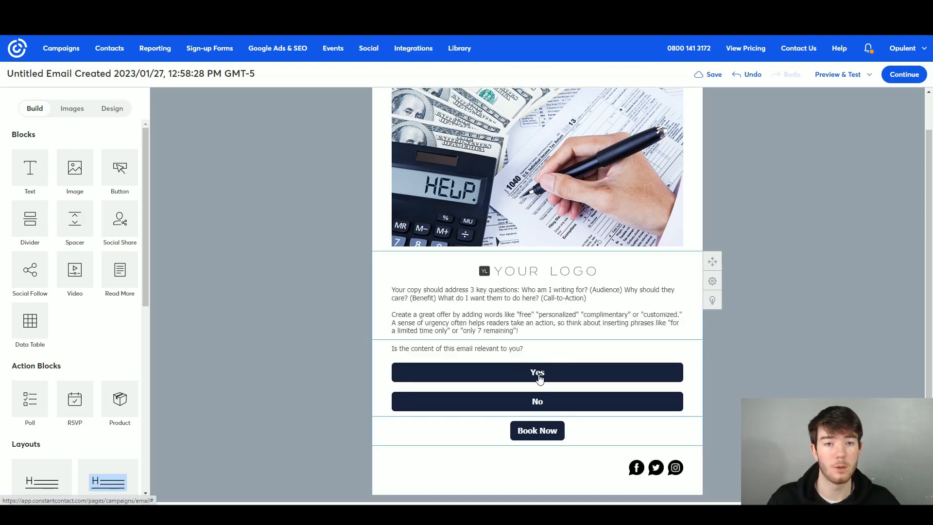
Preview the whole email in both the desktop and mobile views, and close the preview.
click(826, 80)
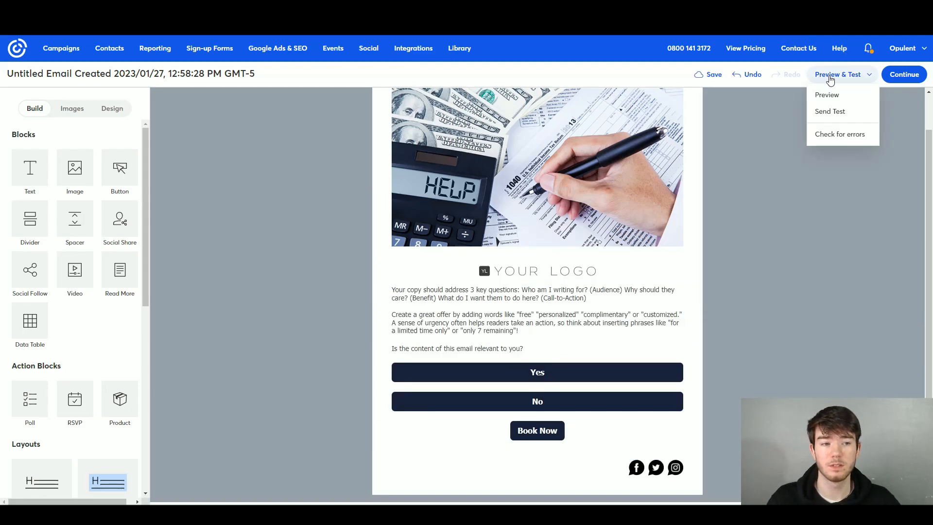
click(847, 94)
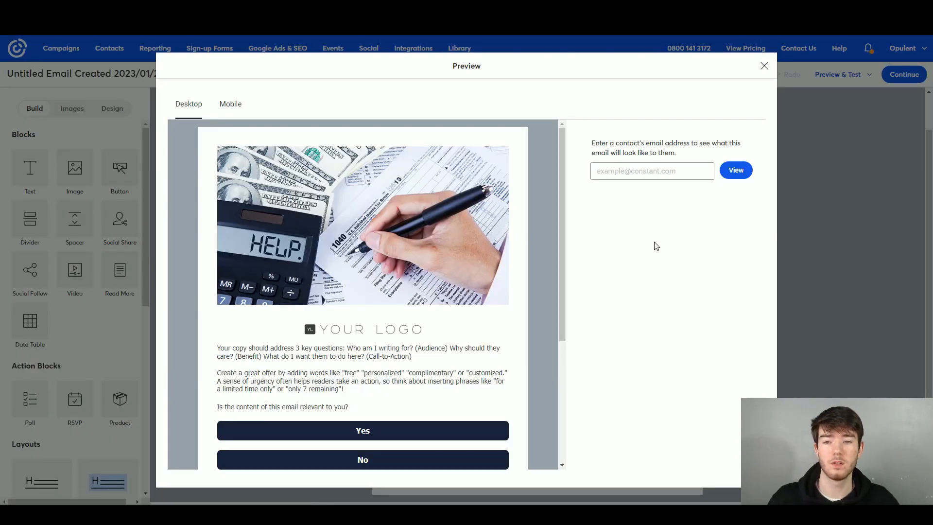
scroll(465, 258, down, 4)
scroll(437, 250, up, 4)
scroll(417, 244, down, 4)
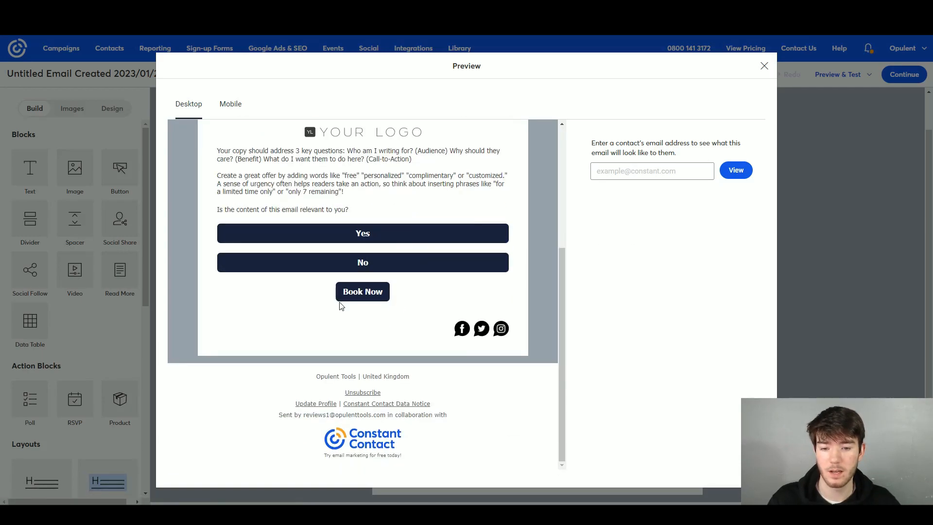
scroll(423, 290, up, 4)
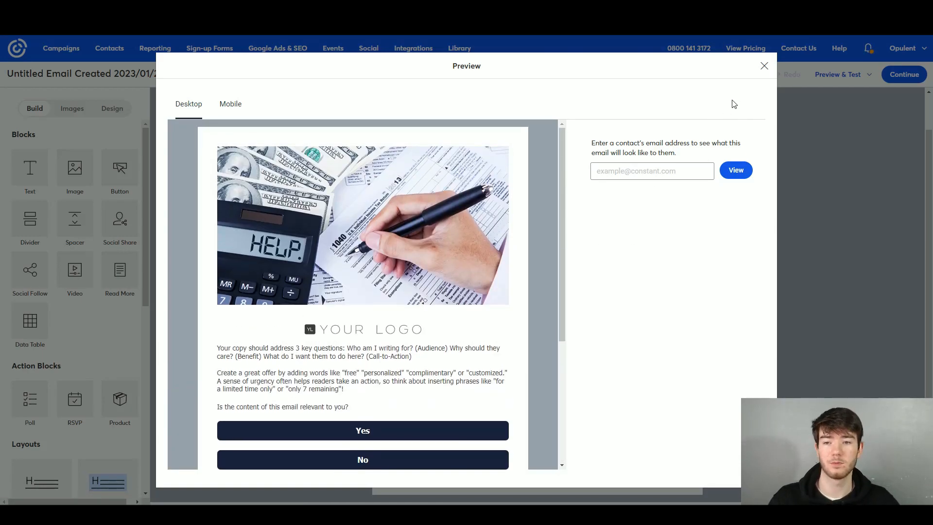
click(230, 104)
click(188, 104)
click(228, 104)
click(764, 66)
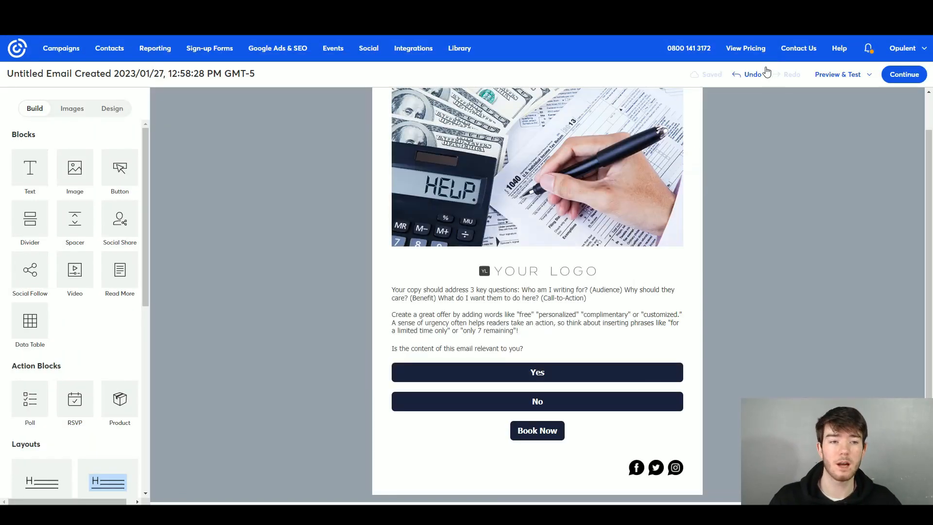
Continue to the campaign's sending page and review the recipients, subject, sender, scheduling and physical address settings.
click(898, 79)
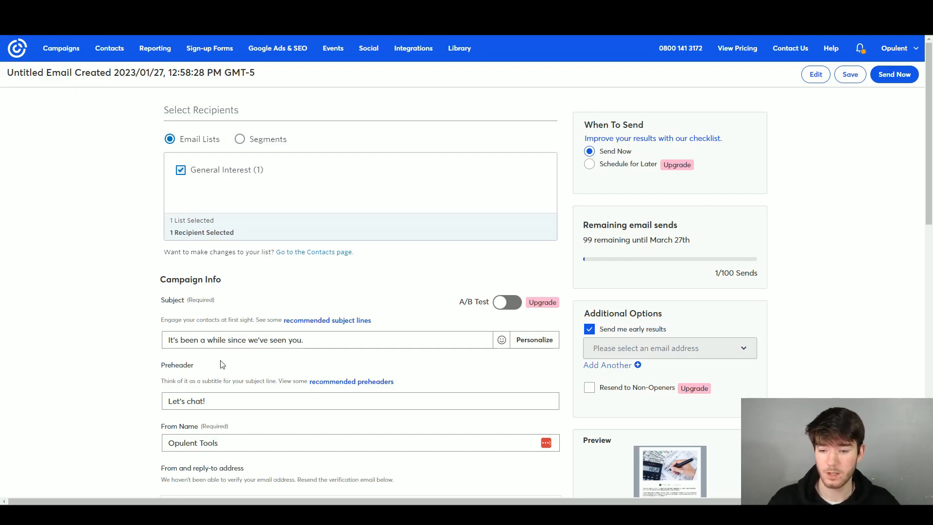
scroll(437, 345, down, 10)
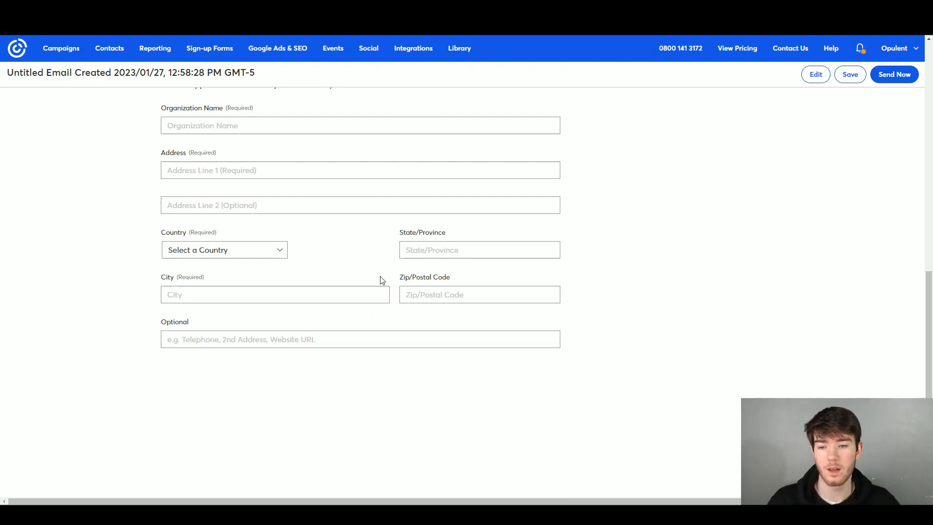
scroll(358, 250, up, 10)
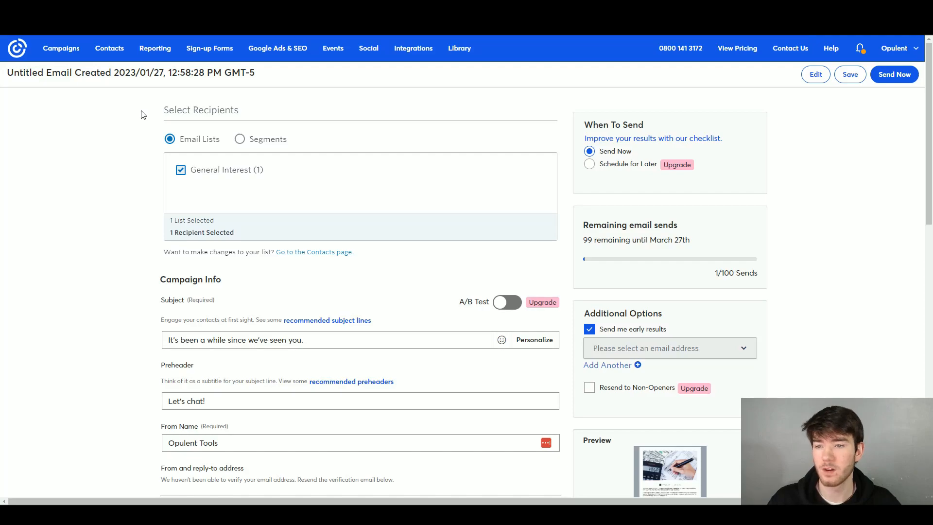
Examine the Contacts area's lists, segments, tags and individual contacts, ending on the lists view.
click(111, 50)
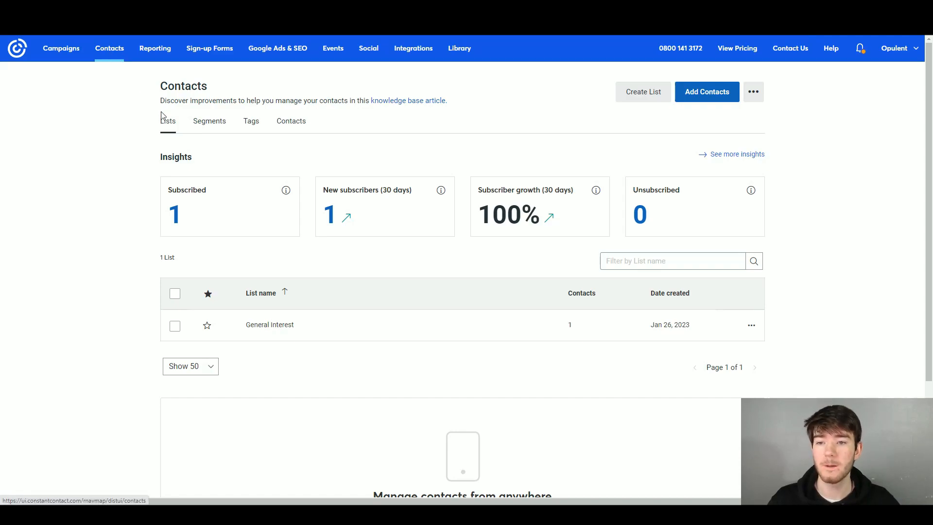
scroll(387, 150, down, 5)
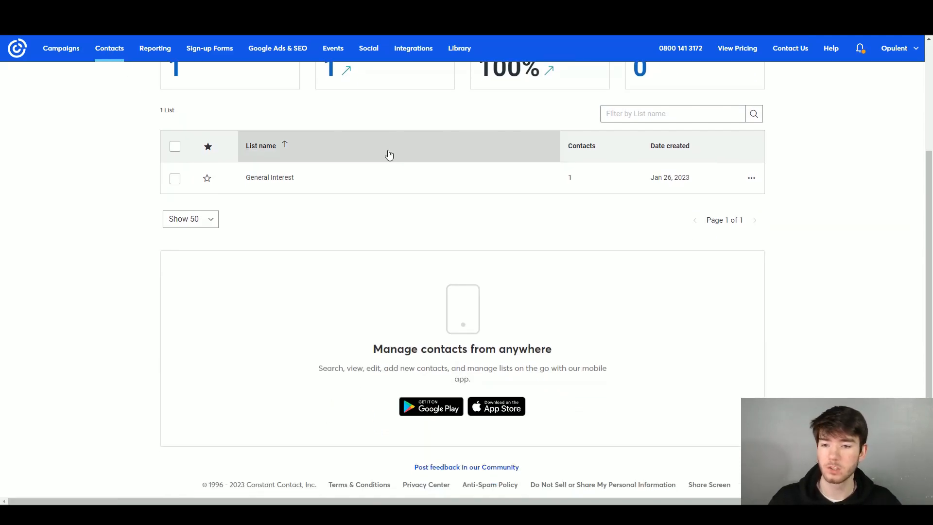
scroll(392, 155, up, 5)
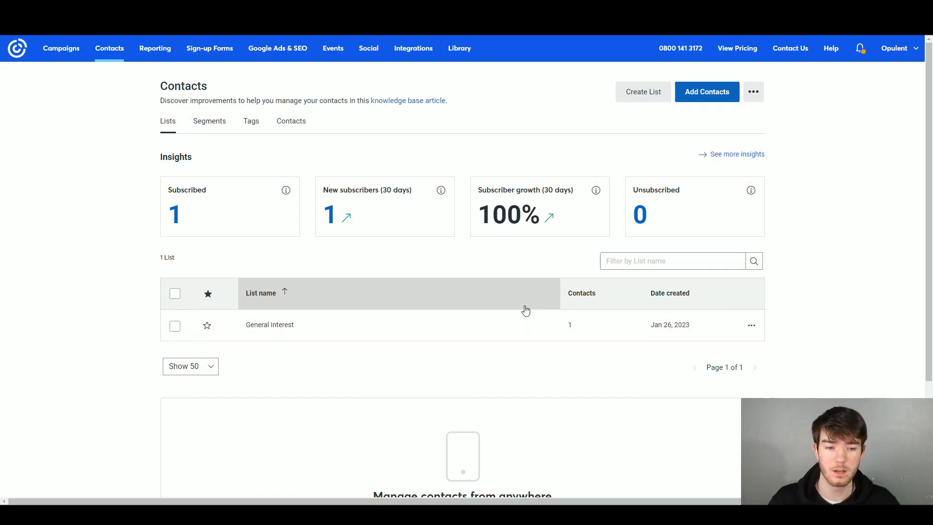
click(219, 125)
click(250, 123)
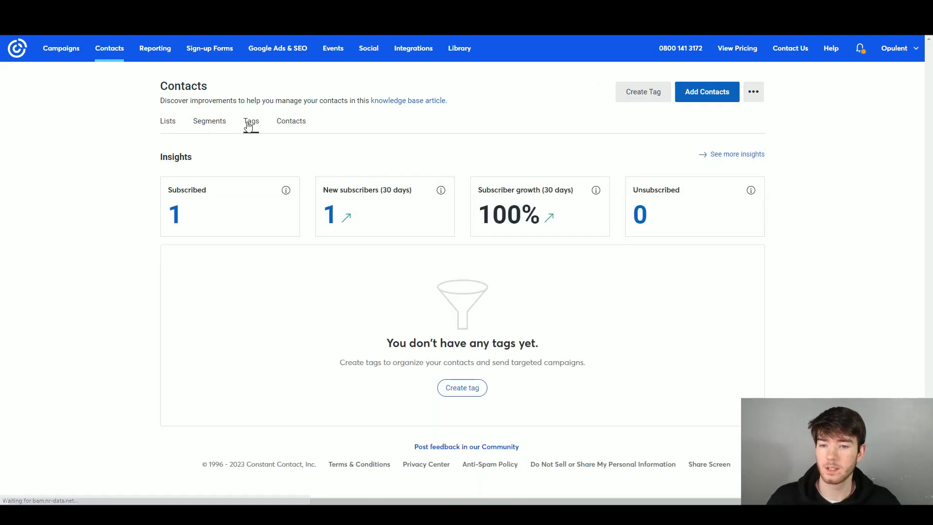
click(279, 123)
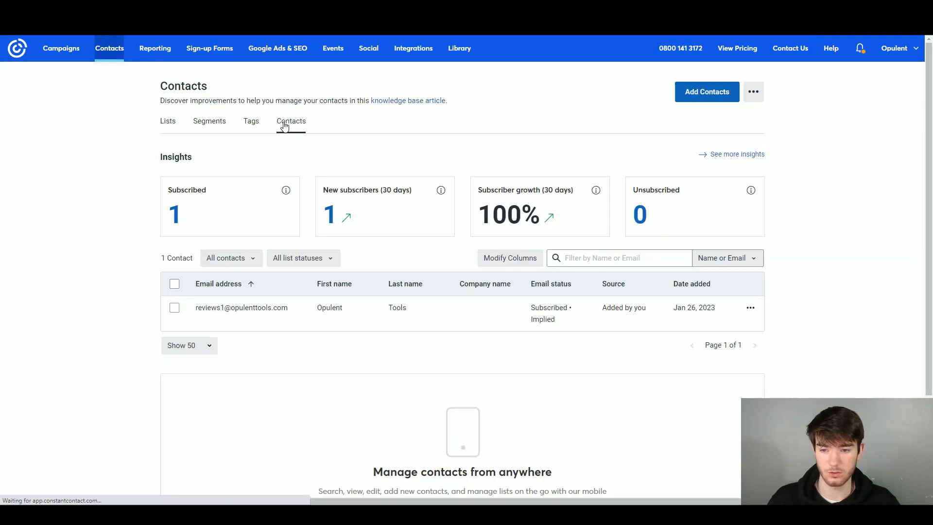
click(251, 125)
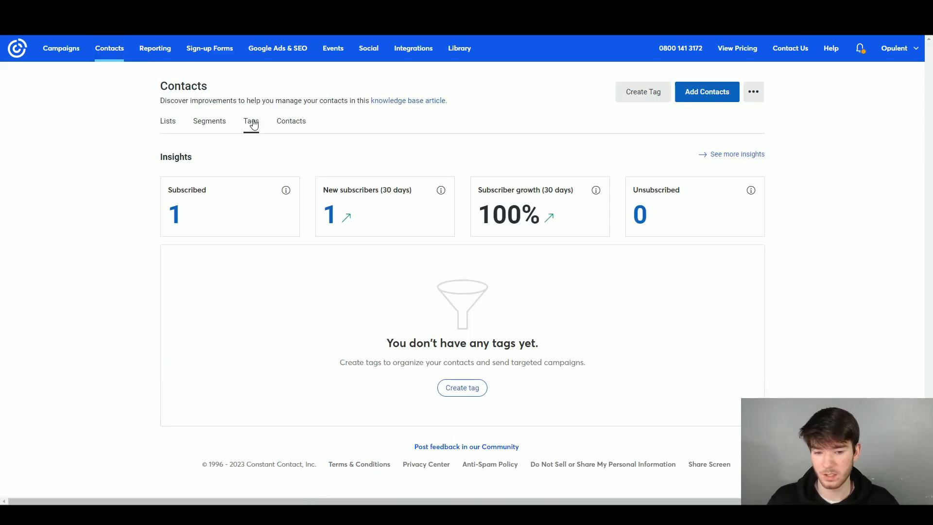
click(280, 125)
click(164, 122)
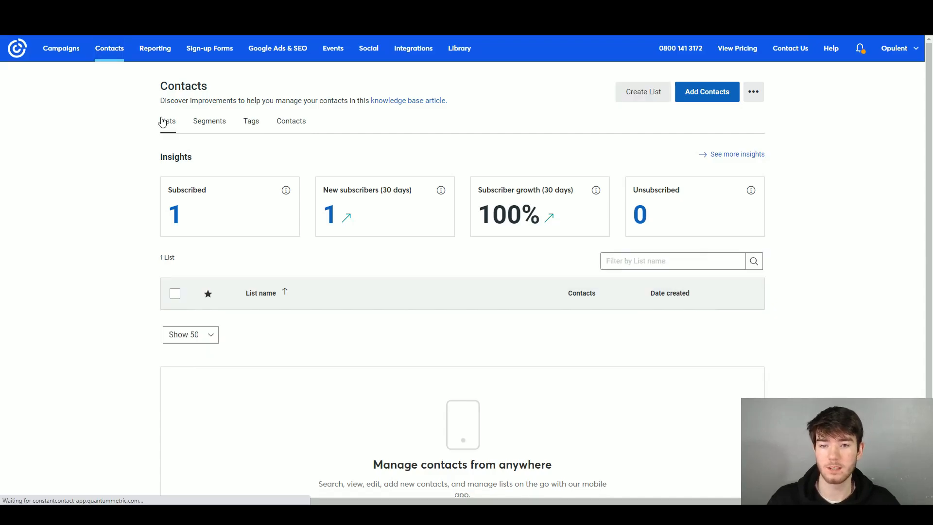
Create a new contact list named Reviews.
click(641, 97)
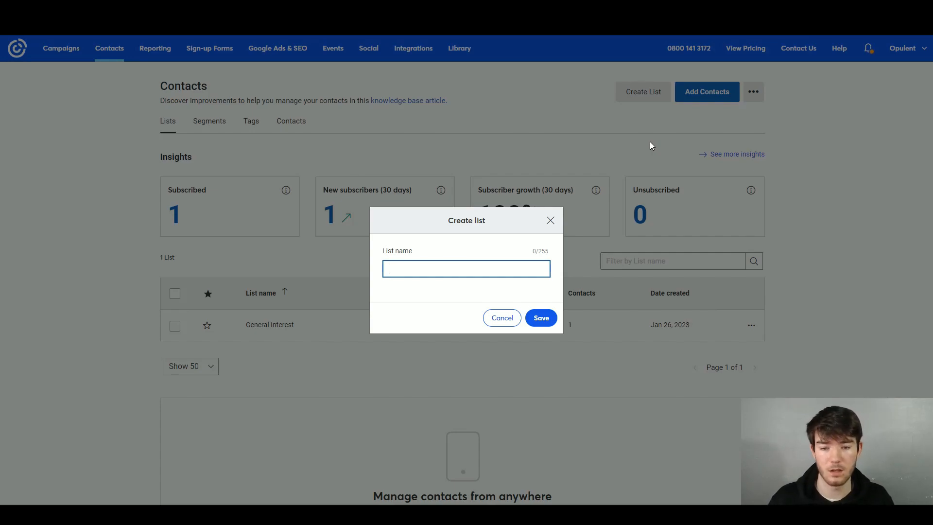
text(Reviews)
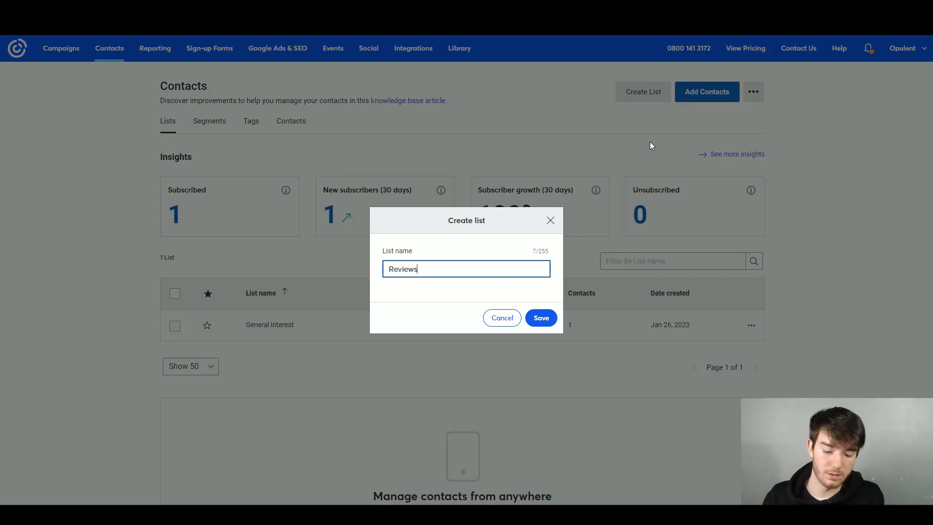
key(Return)
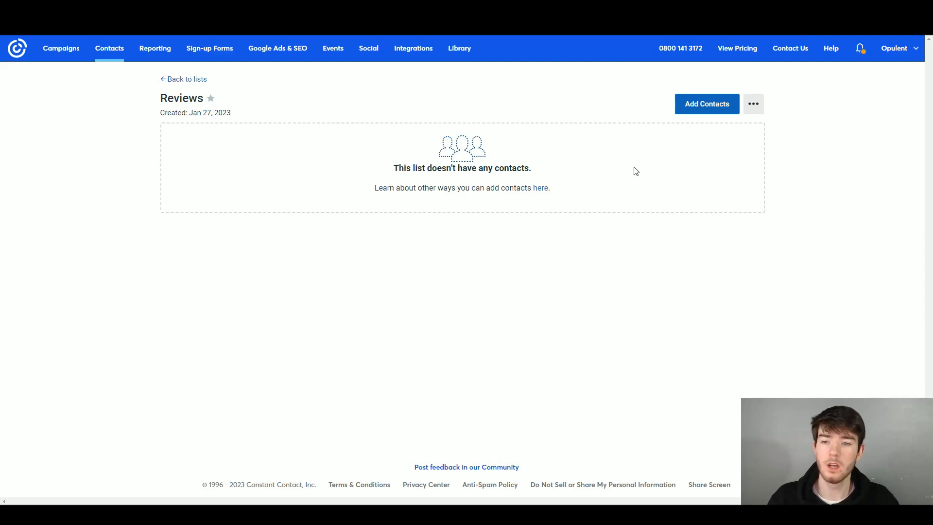
Create a new contact in the Reviews list with the contact's email address, leaving the optional details blank, and save it.
click(712, 105)
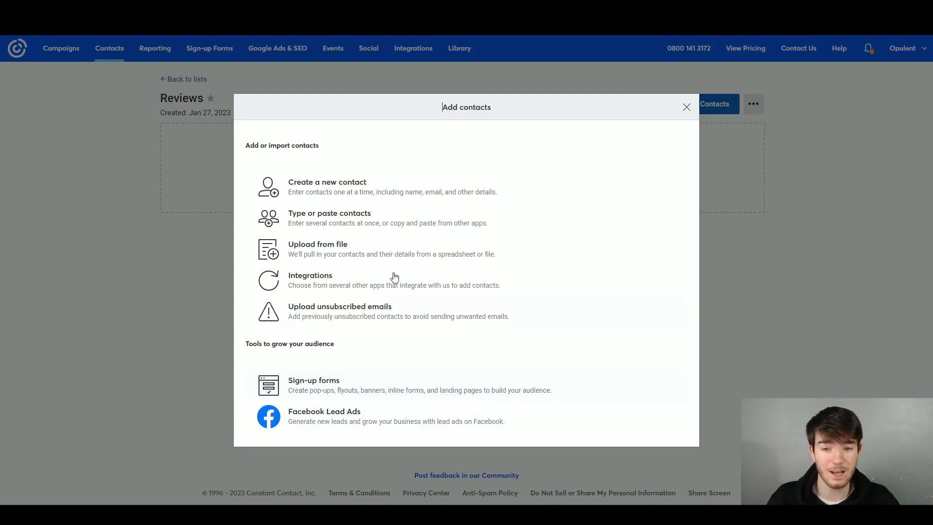
click(389, 186)
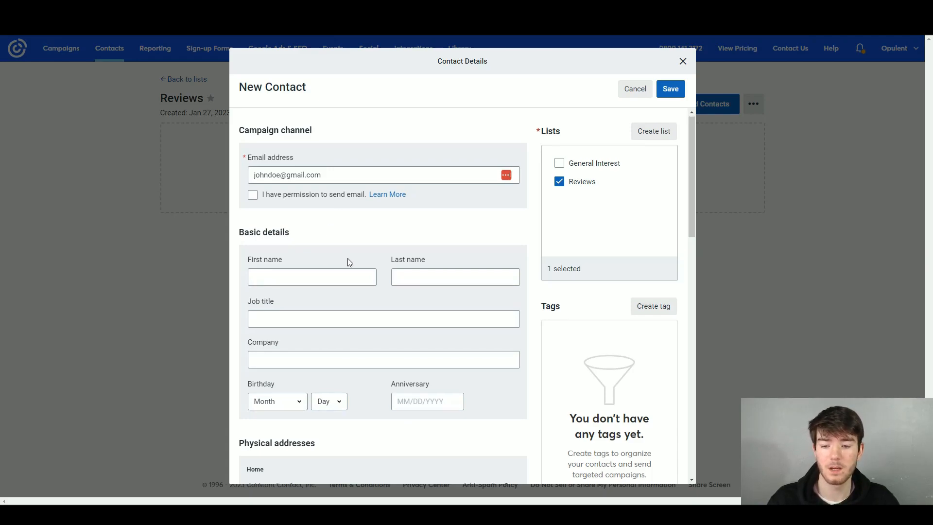
scroll(348, 262, down, 2)
scroll(367, 339, down, 2)
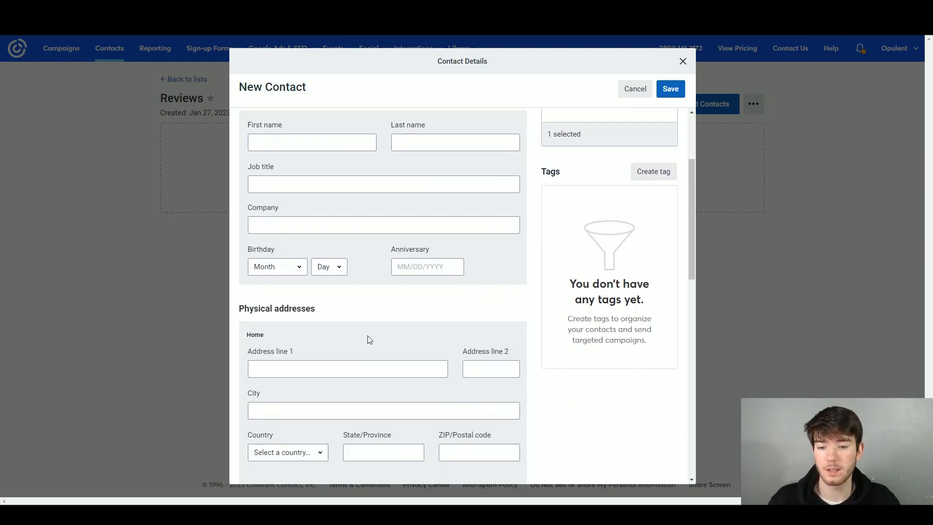
scroll(352, 262, up, 2)
scroll(351, 262, up, 1)
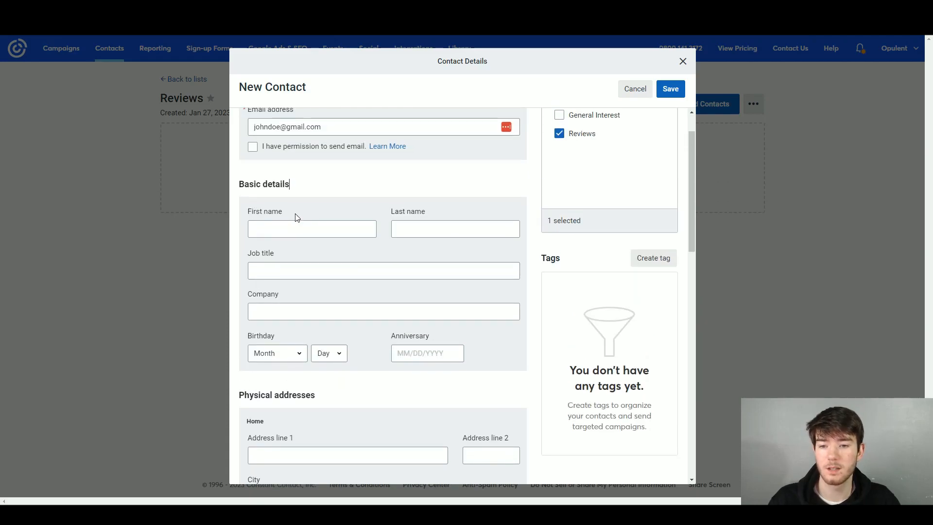
scroll(293, 214, down, 6)
scroll(349, 222, down, 8)
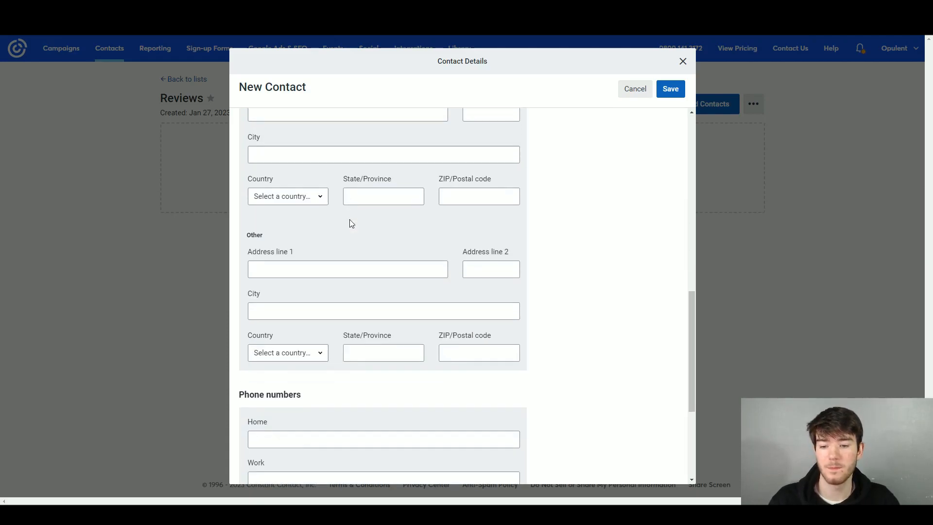
scroll(427, 306, up, 4)
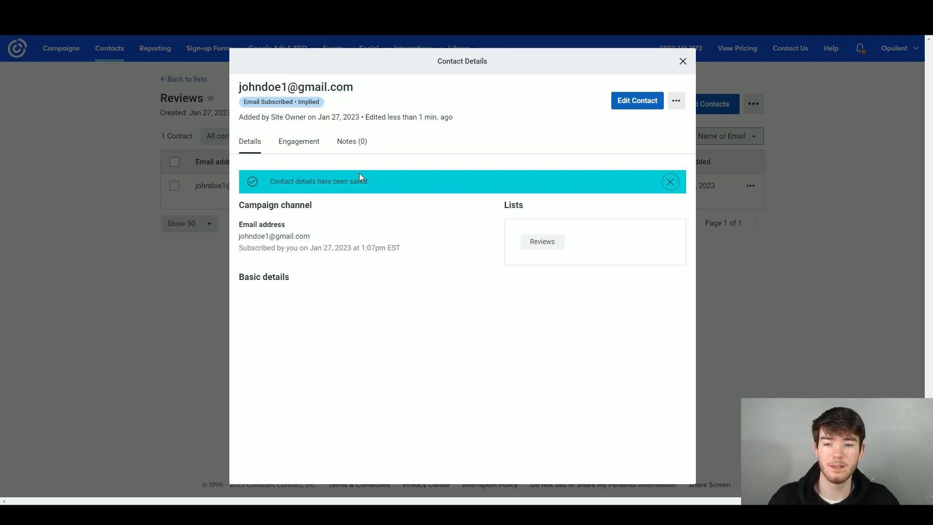
Review the new contact's engagement and notes, and open its record from the Reviews list.
click(308, 142)
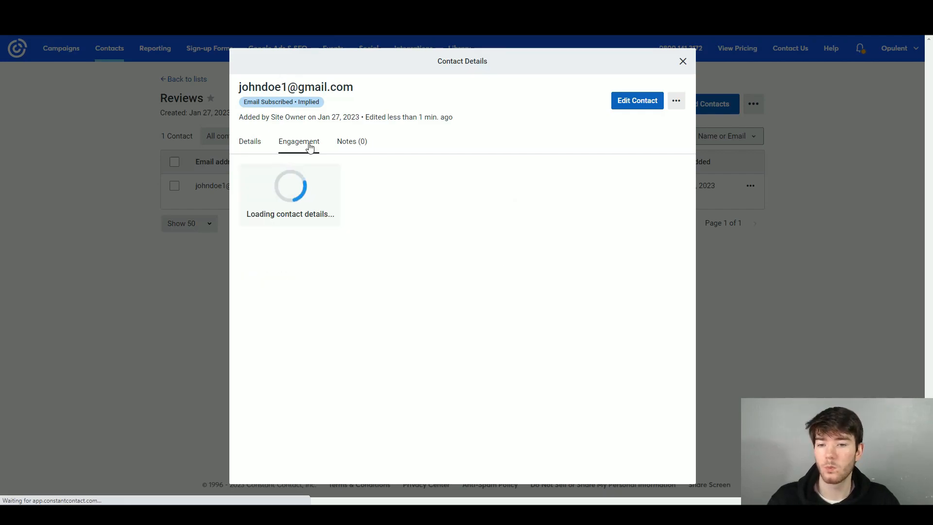
click(342, 144)
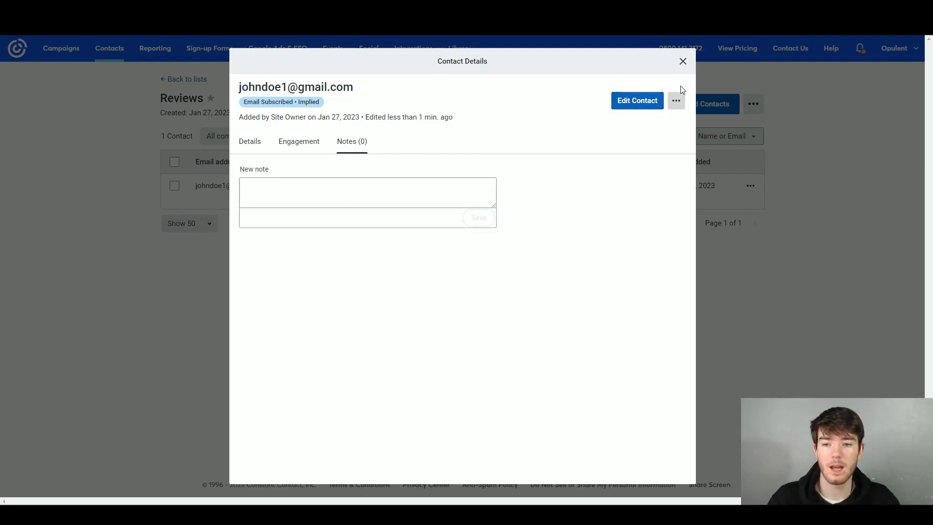
click(214, 186)
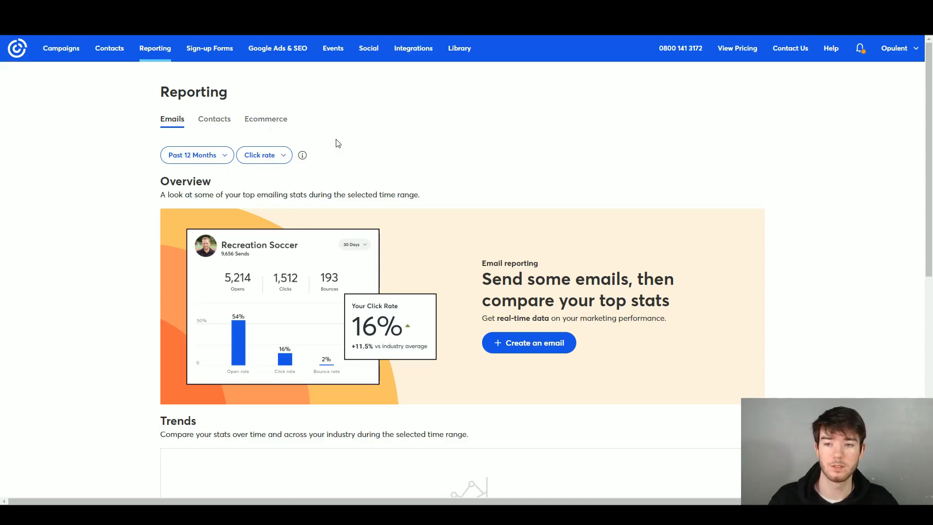
Examine the overview, trends and email campaigns sections of the email reporting page.
scroll(336, 142, down, 2)
scroll(338, 143, down, 3)
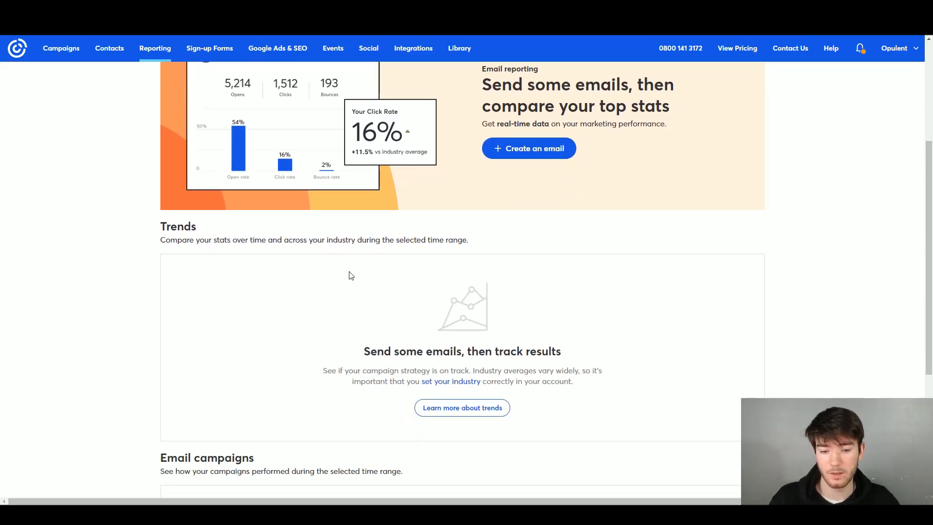
scroll(350, 273, down, 1)
scroll(320, 276, down, 1)
scroll(291, 243, up, 5)
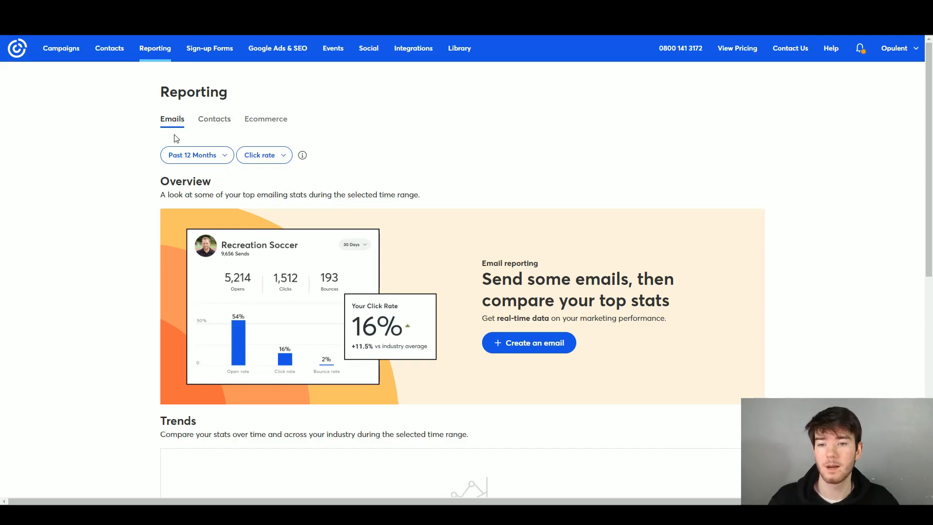
scroll(274, 129, down, 5)
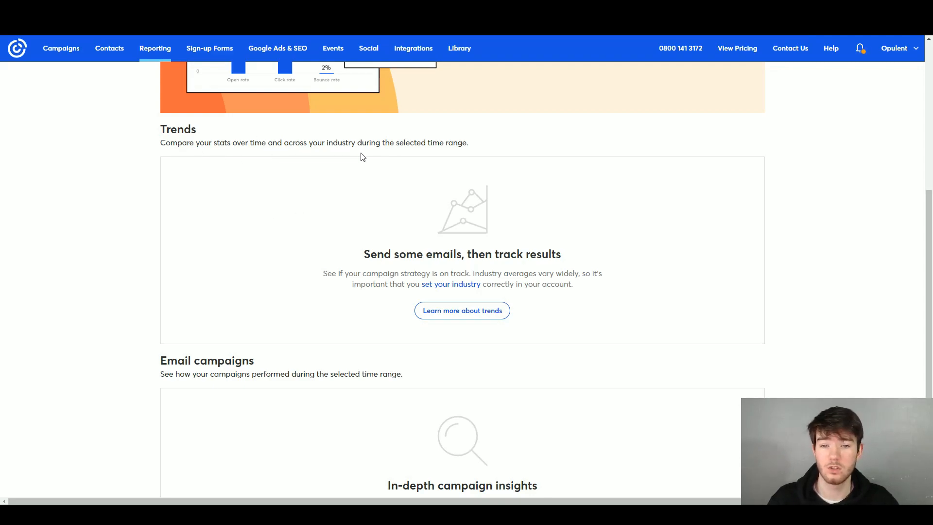
scroll(217, 257, down, 2)
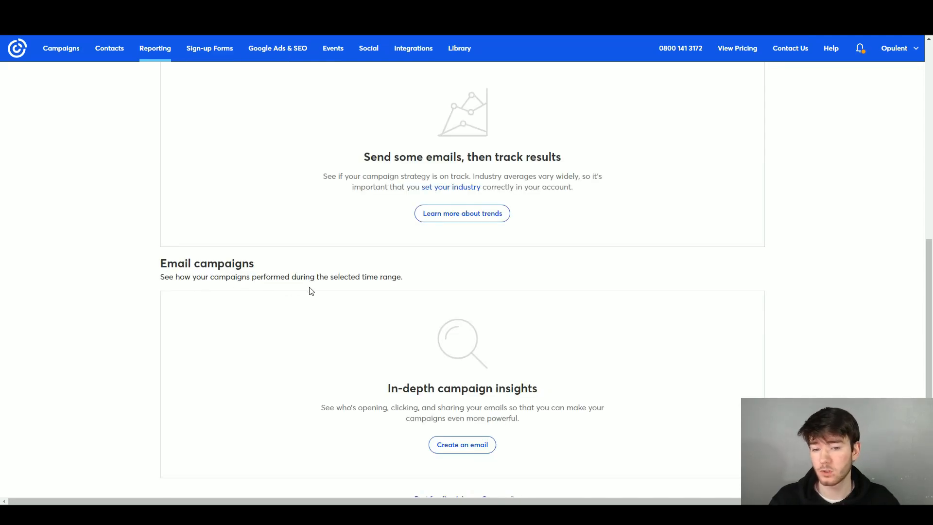
Examine the rest of the email report and the overview and trends of the contacts report.
scroll(401, 298, down, 1)
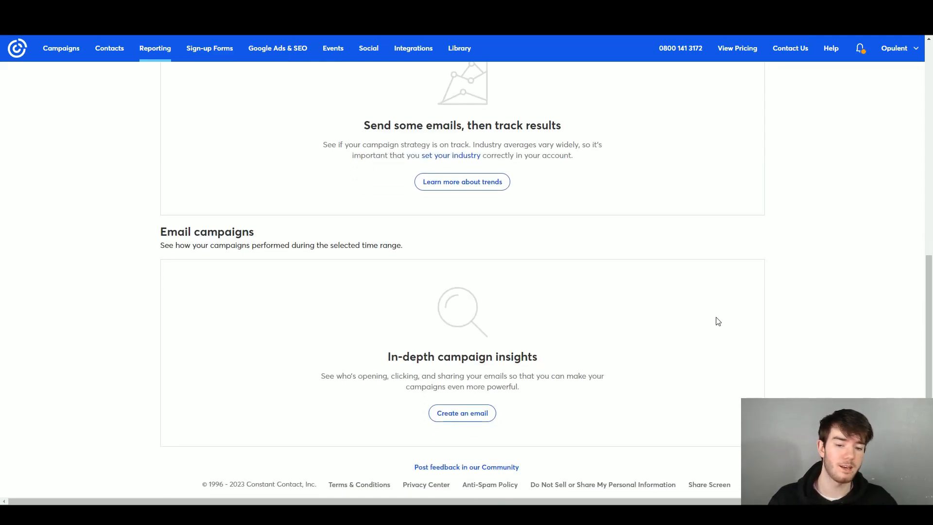
scroll(572, 180, up, 9)
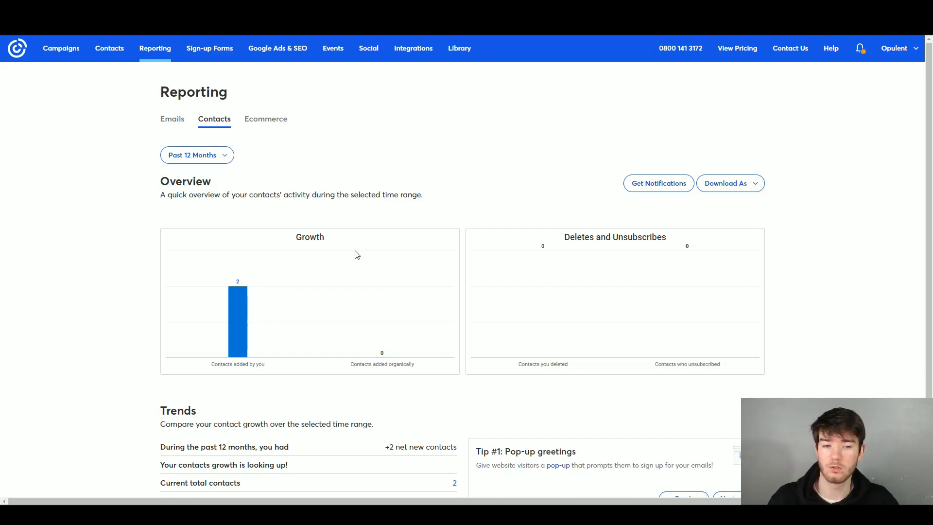
scroll(335, 264, down, 2)
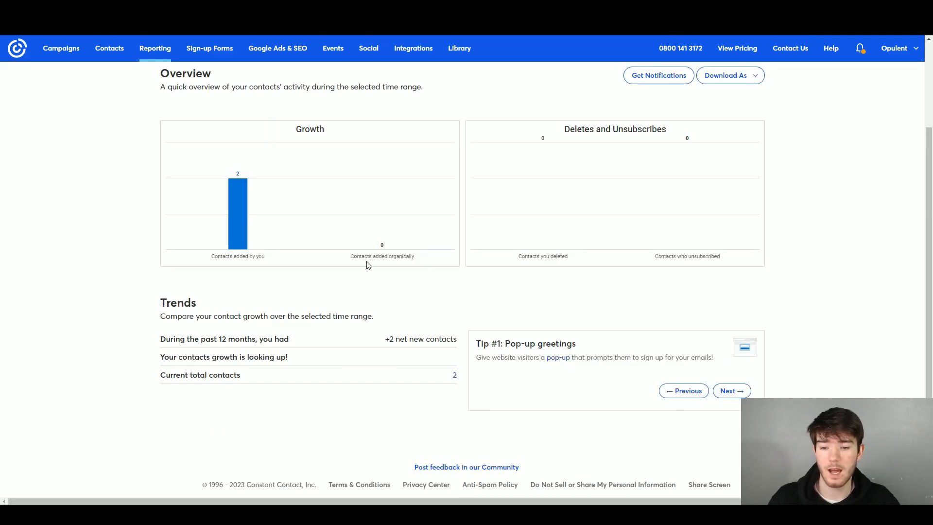
scroll(226, 307, up, 1)
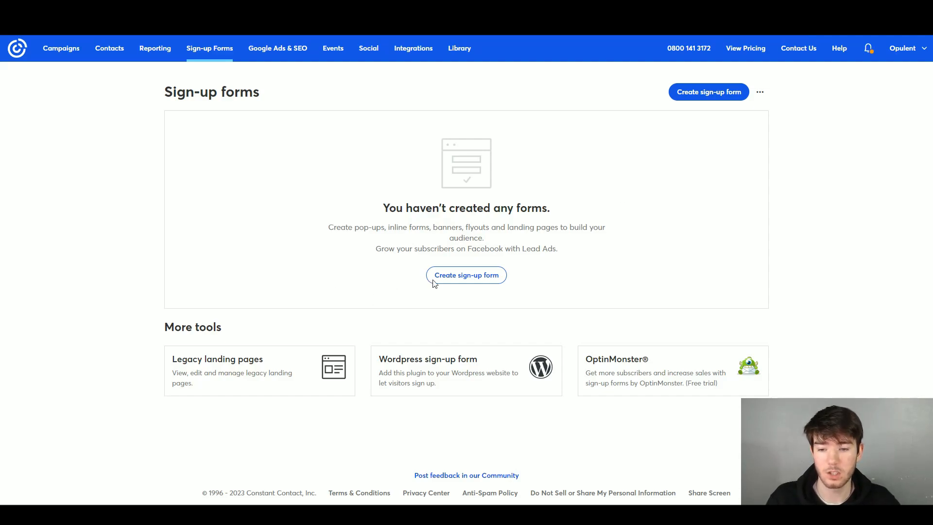
Create a new pop-up sign-up form and check its title settings.
click(468, 278)
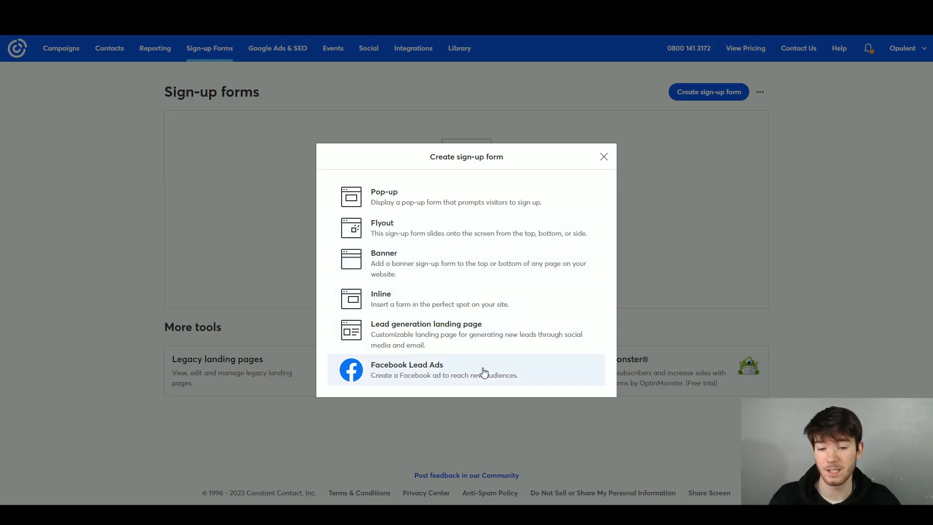
click(443, 200)
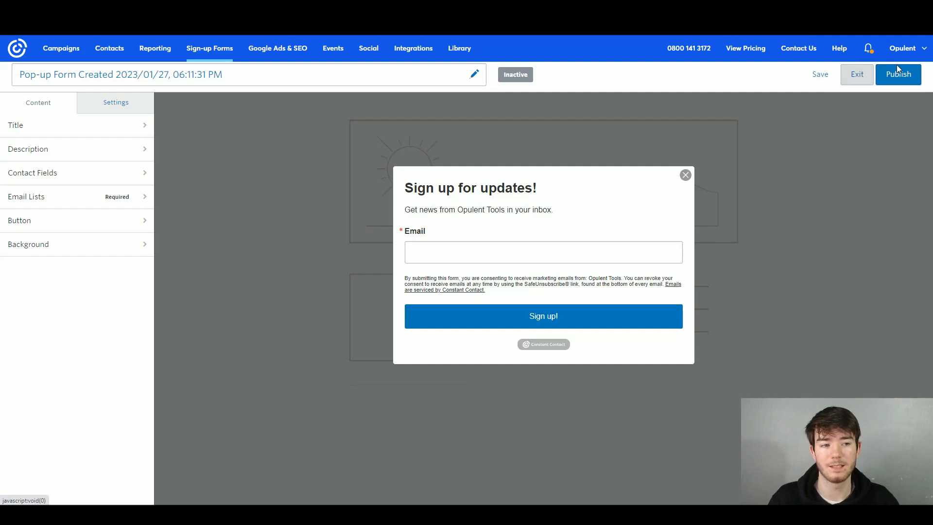
click(61, 126)
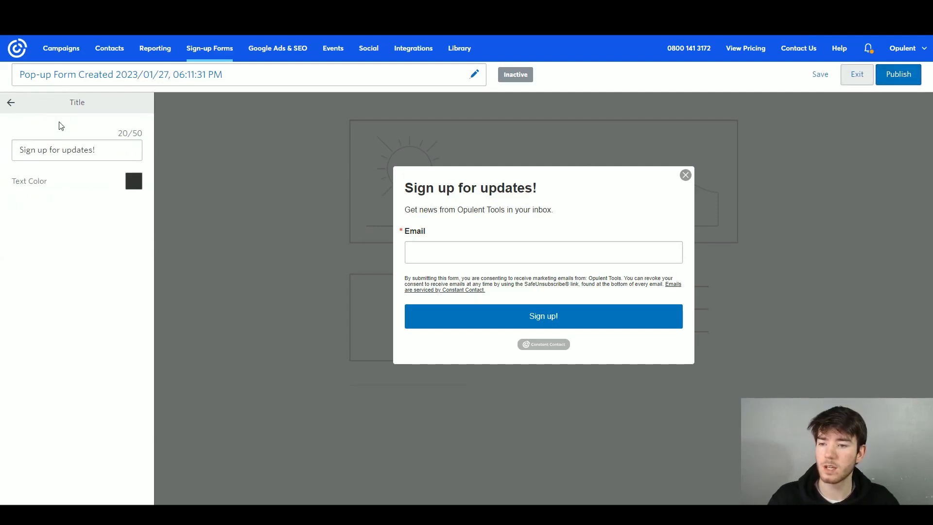
click(16, 104)
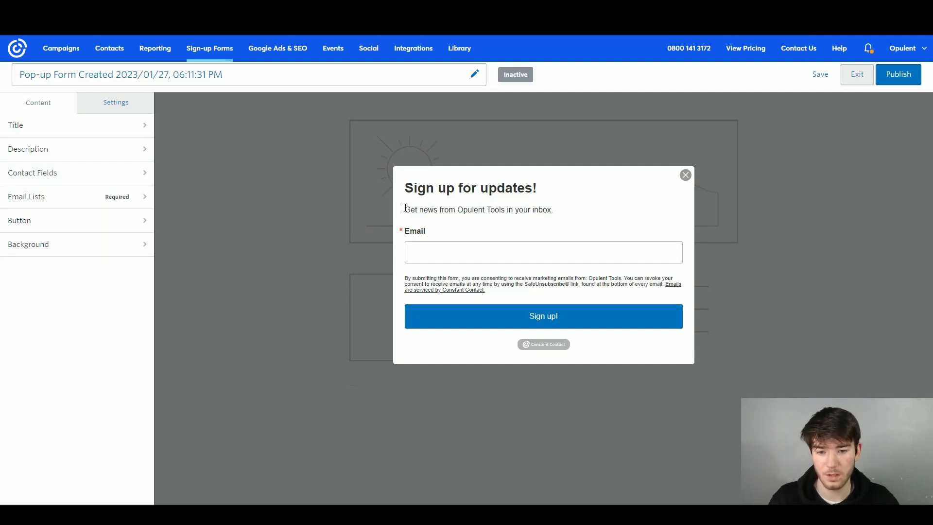
Change the pop-up form's title to "Sign up for reviews!", save the form and exit the editor.
click(77, 130)
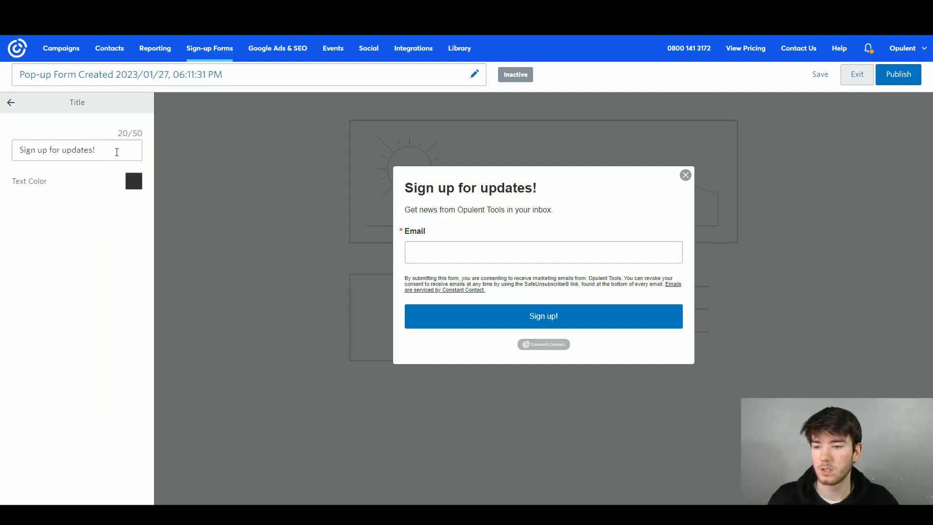
drag(118, 152, 26, 149)
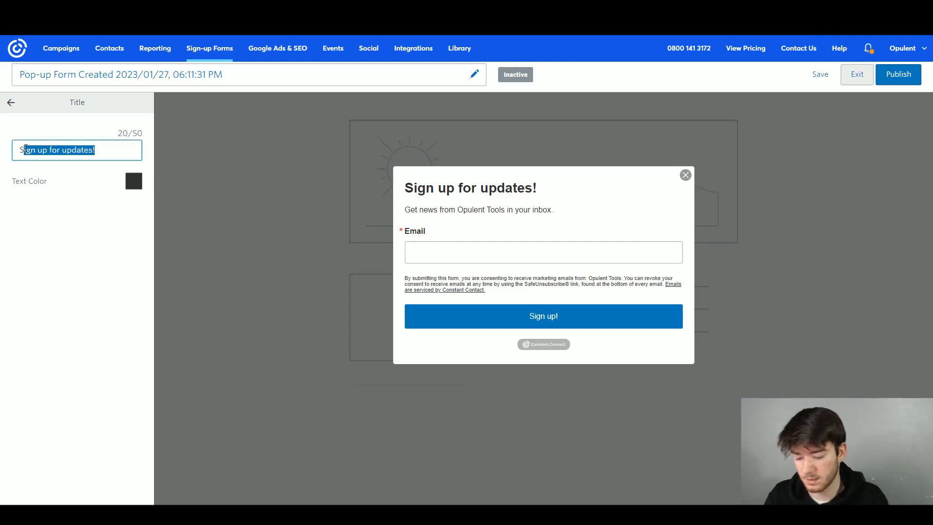
drag(95, 151, 62, 152)
text(revi)
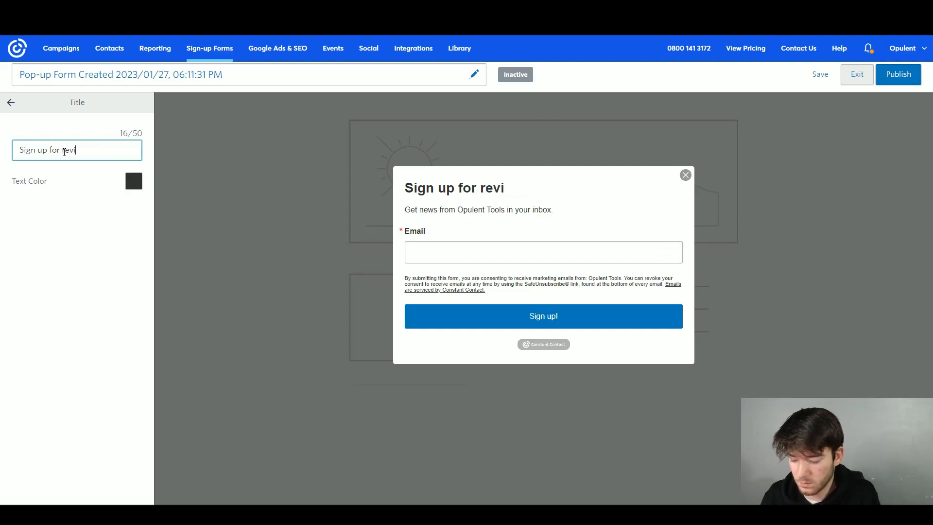
text(ews!)
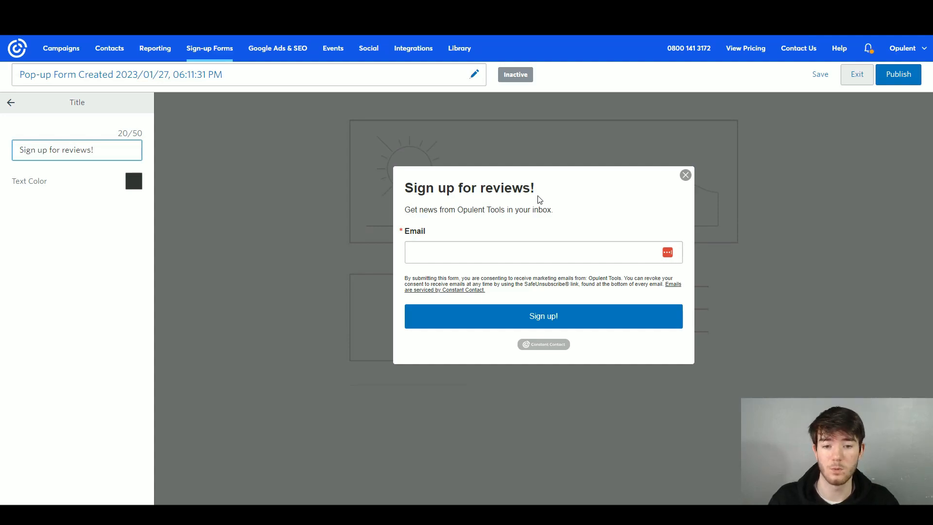
click(817, 78)
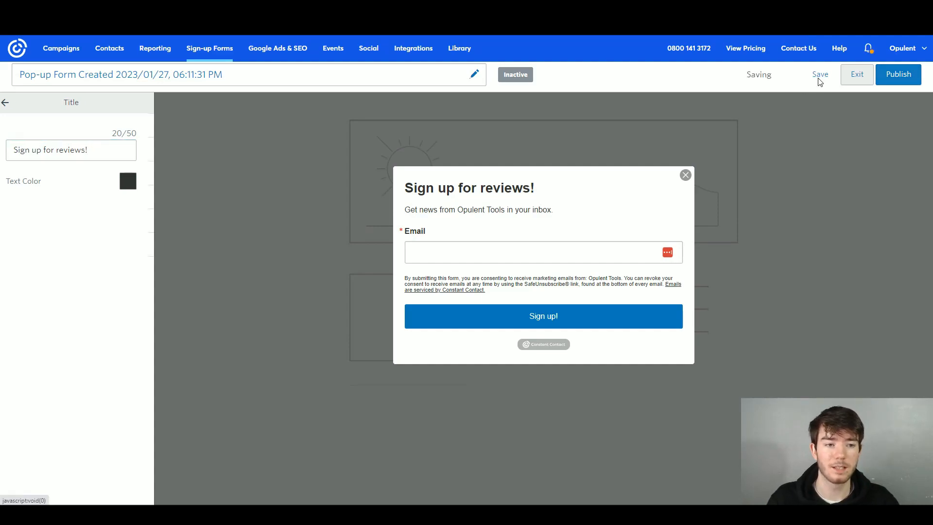
click(858, 74)
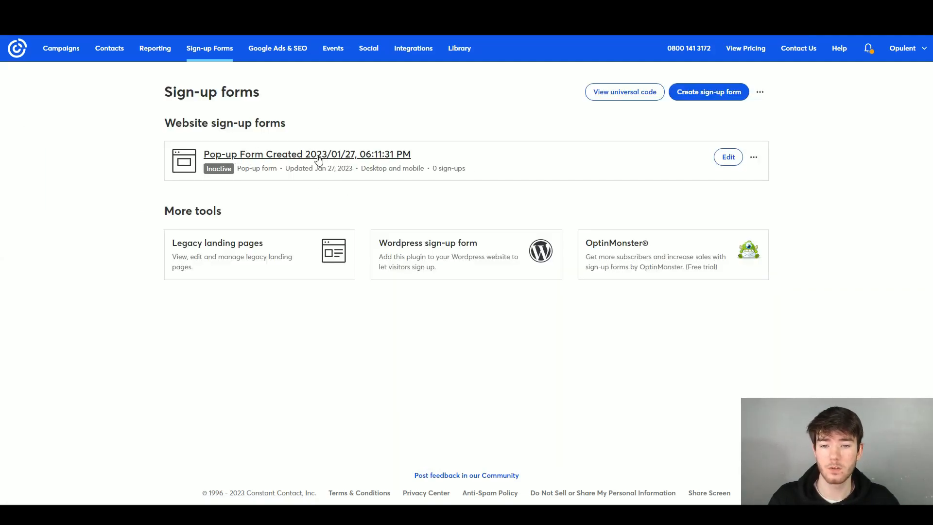
Review the actions available for the saved pop-up form and for creating further sign-up forms.
click(729, 161)
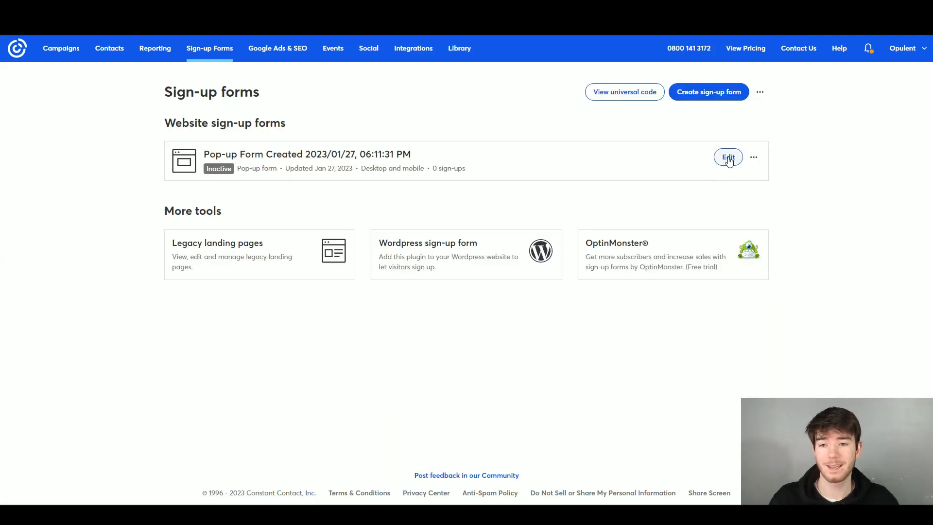
click(755, 157)
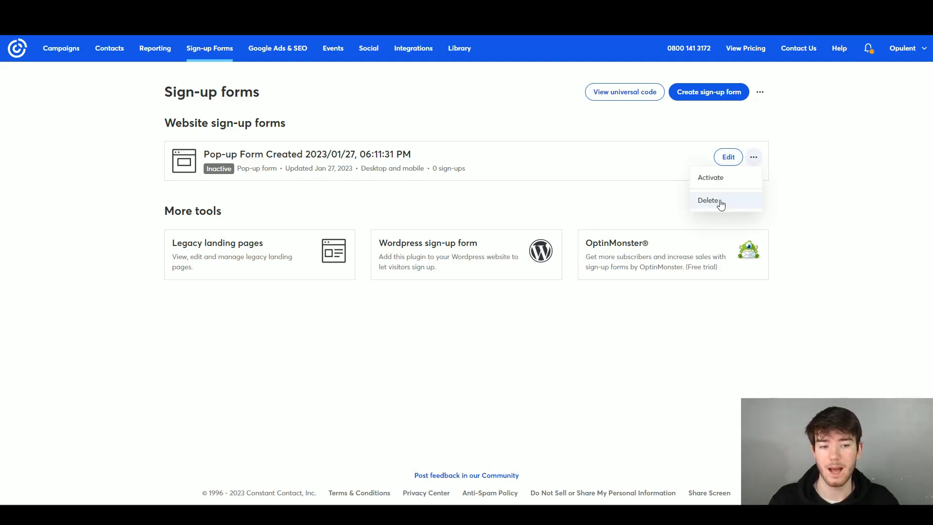
click(480, 207)
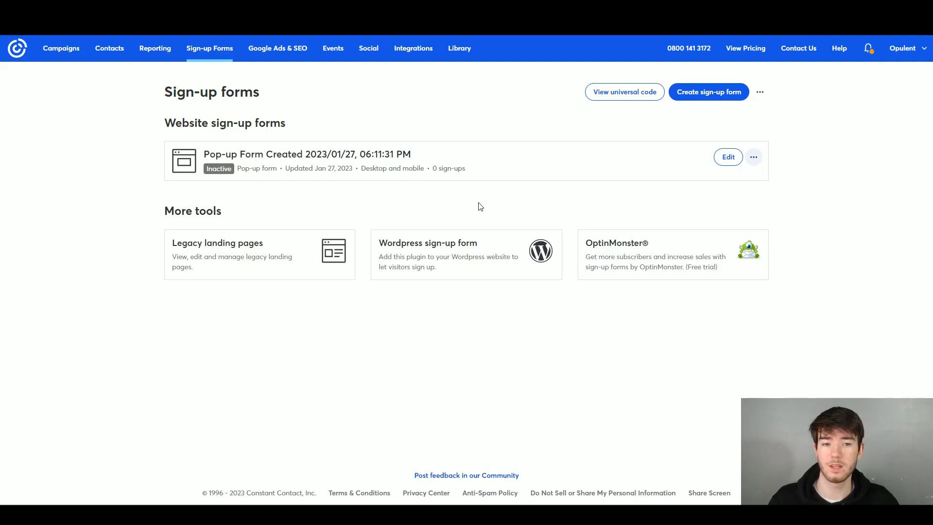
click(700, 95)
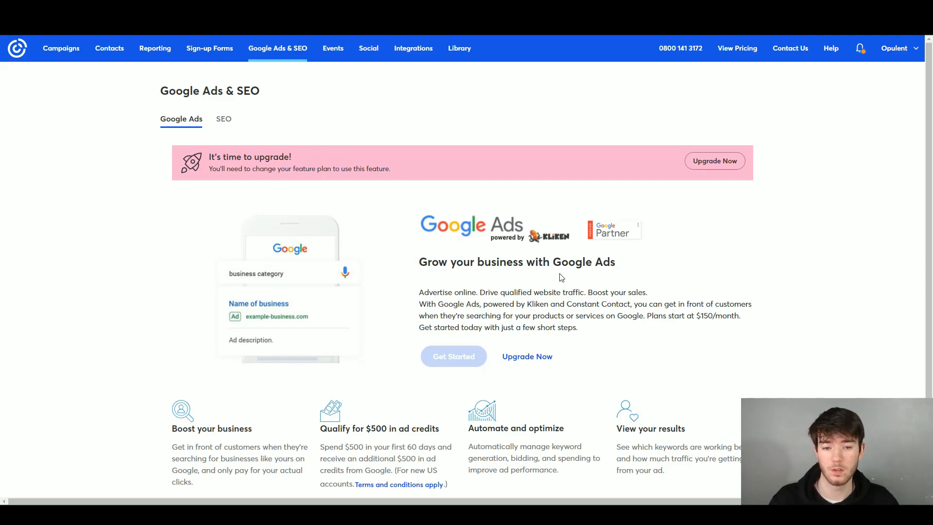
Examine the Google Ads offering and its benefits, and view the SEO section.
scroll(573, 284, down, 1)
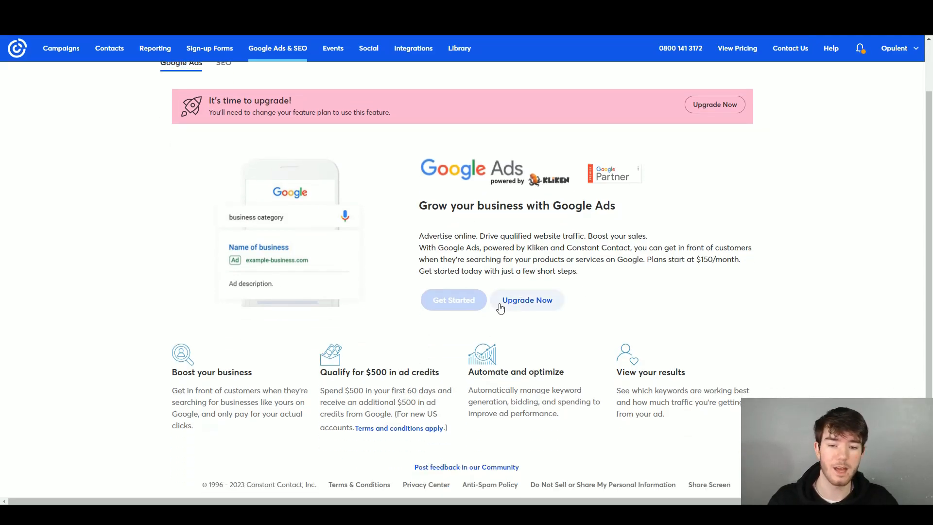
scroll(486, 281, up, 1)
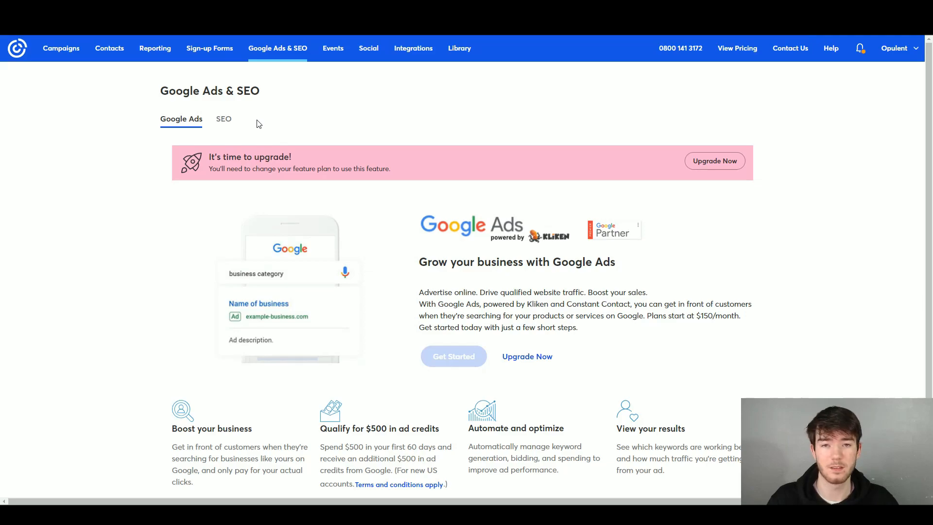
click(228, 123)
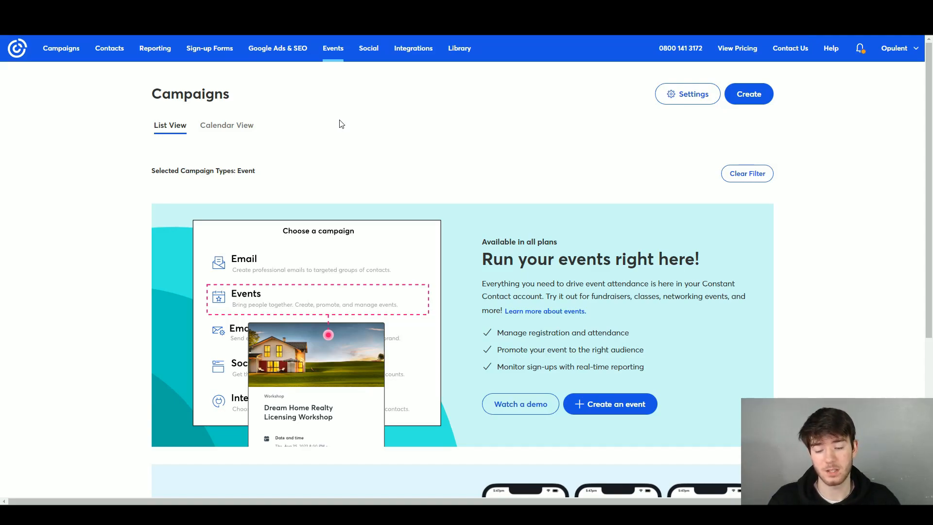
Look over the Events overview and create a new campaign of the Events type.
scroll(339, 124, down, 1)
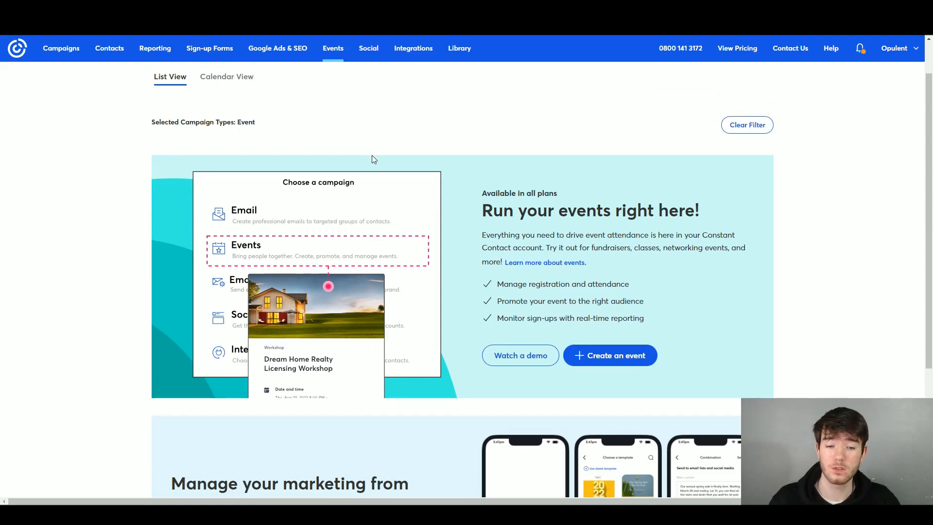
scroll(374, 160, up, 1)
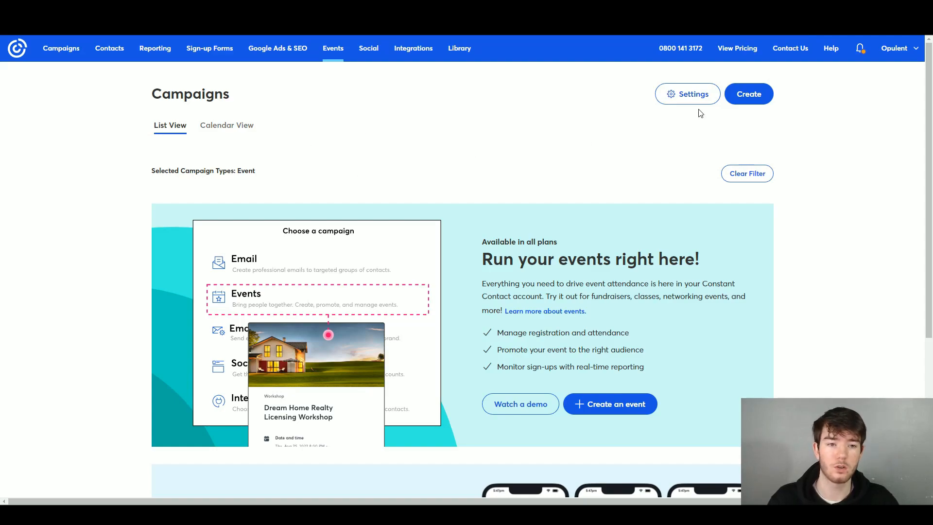
click(751, 97)
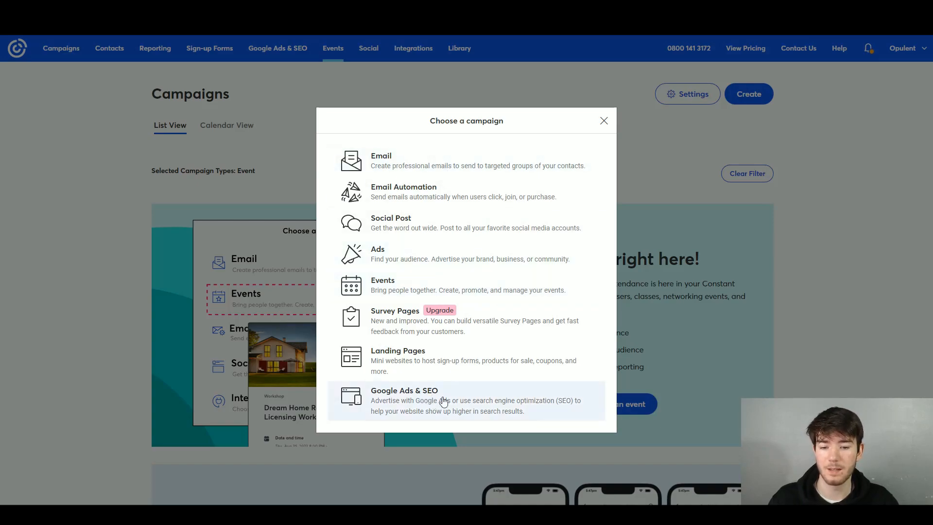
click(419, 291)
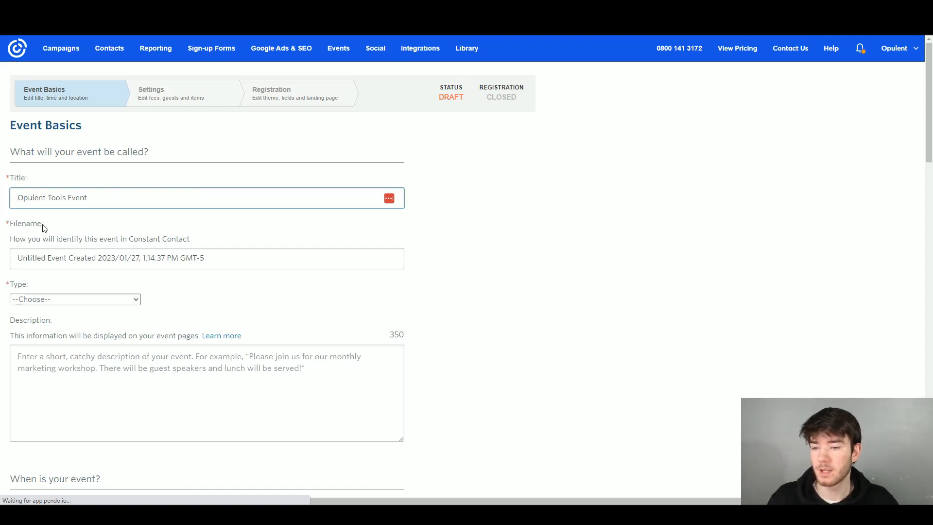
Examine the event basics form, covering title, type, description, dates, location and event contact details.
scroll(156, 273, down, 2)
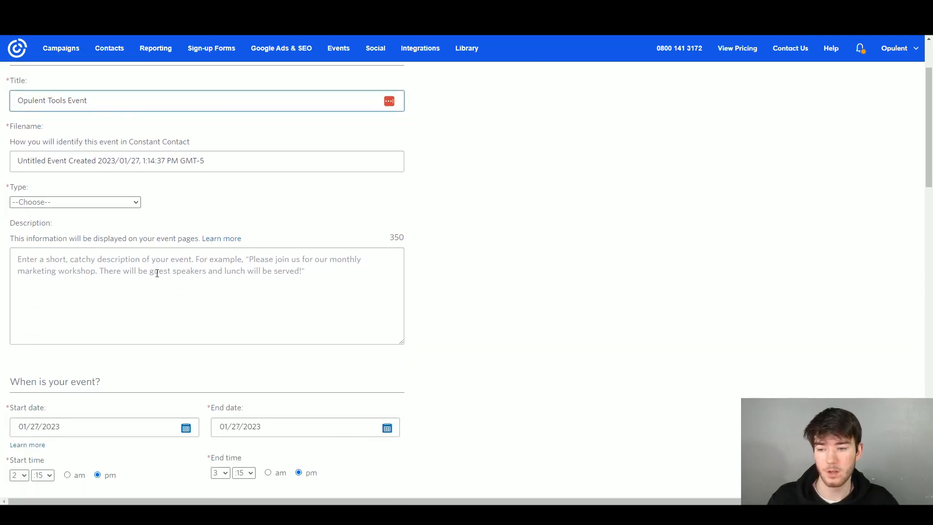
scroll(99, 250, down, 2)
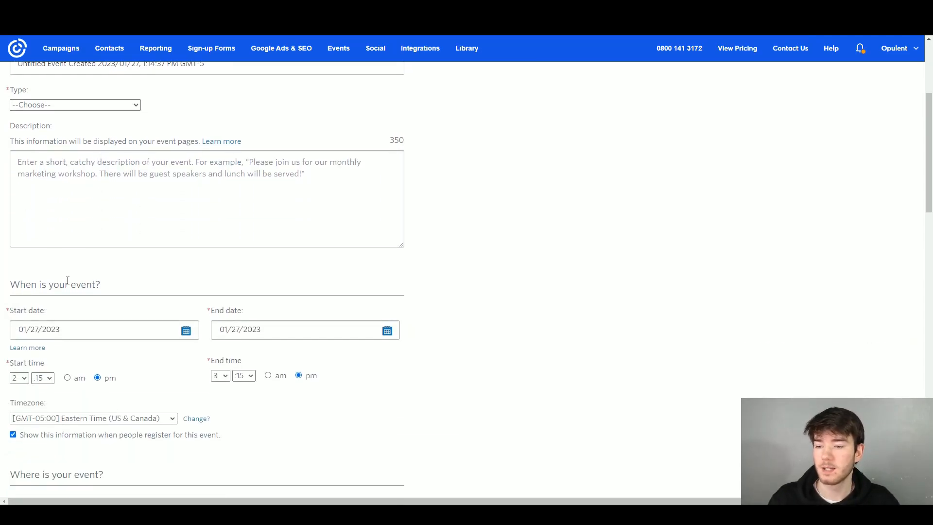
scroll(108, 288, down, 5)
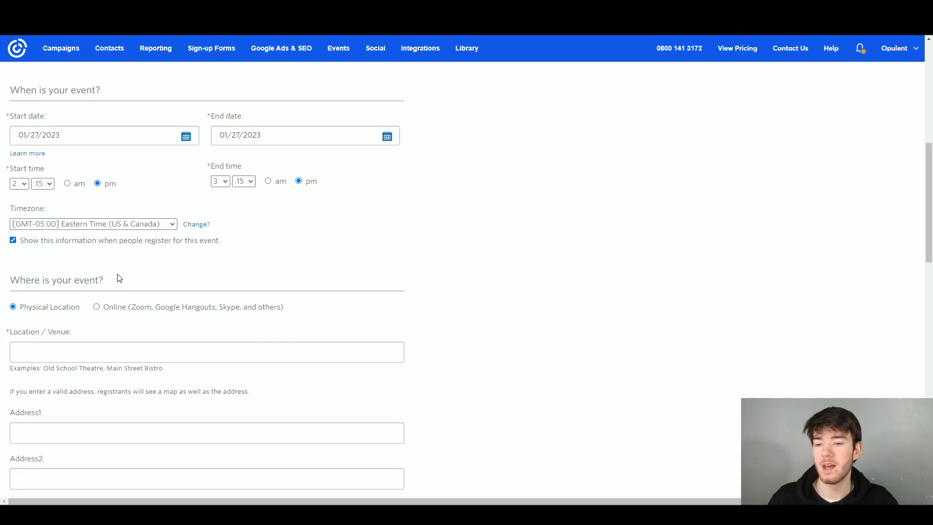
scroll(150, 278, down, 7)
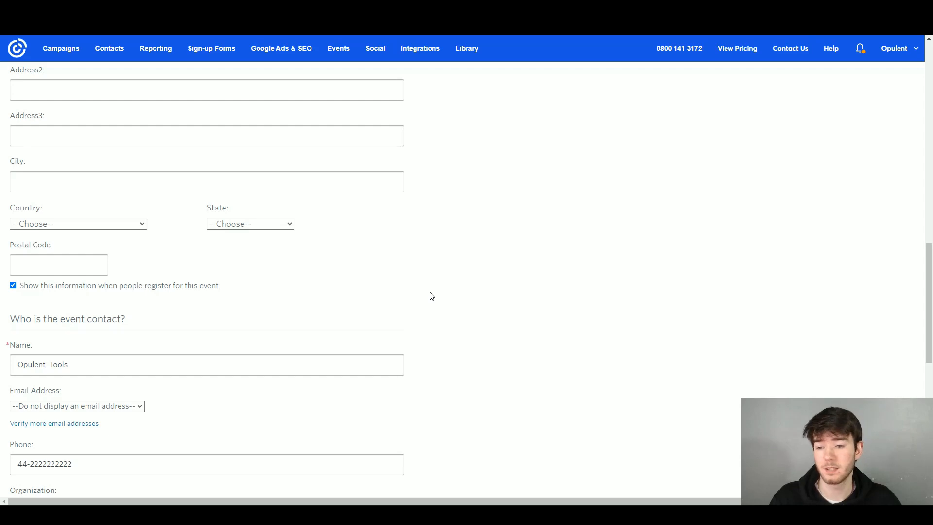
scroll(431, 296, down, 10)
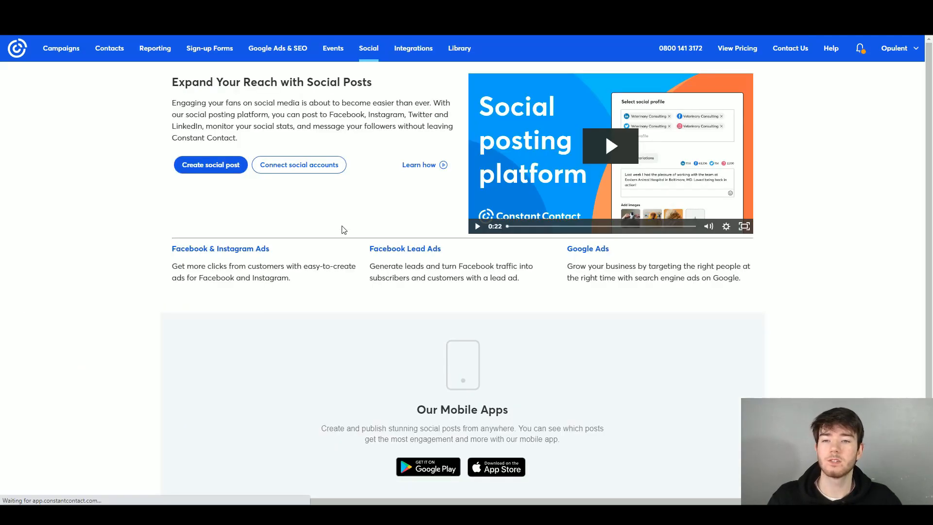
Start a new social post from the Social page.
click(213, 170)
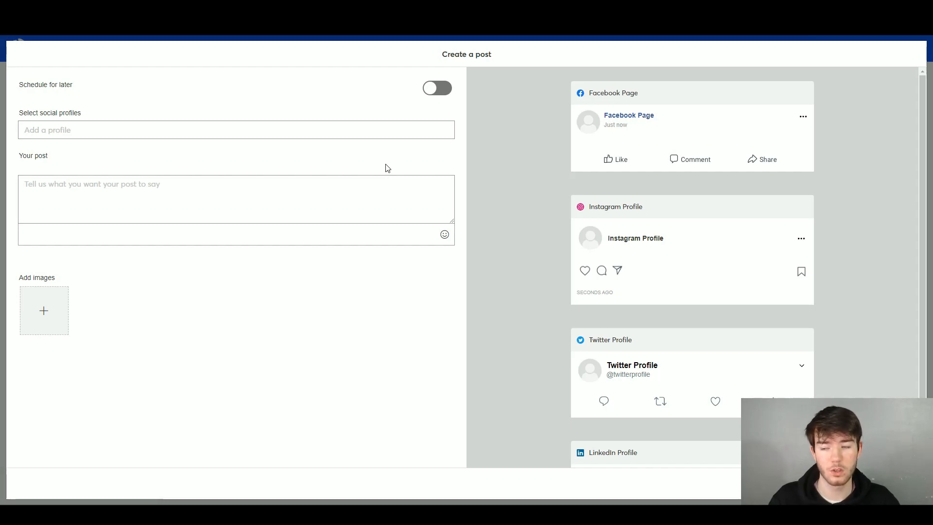